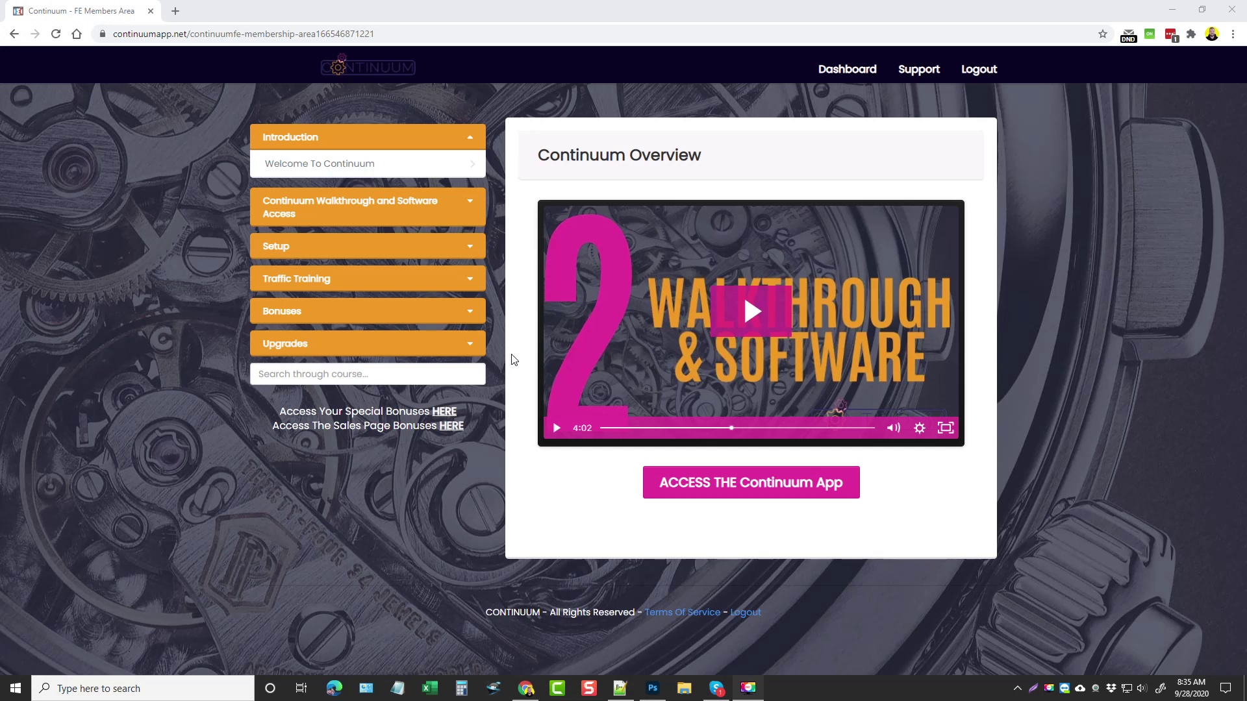
Step: View the Welcome To Continuum lesson, and launch the Continuum app from the Continuum Walkthrough & Software Access lesson
{"action": "left_click", "coordinate": [306, 164]}
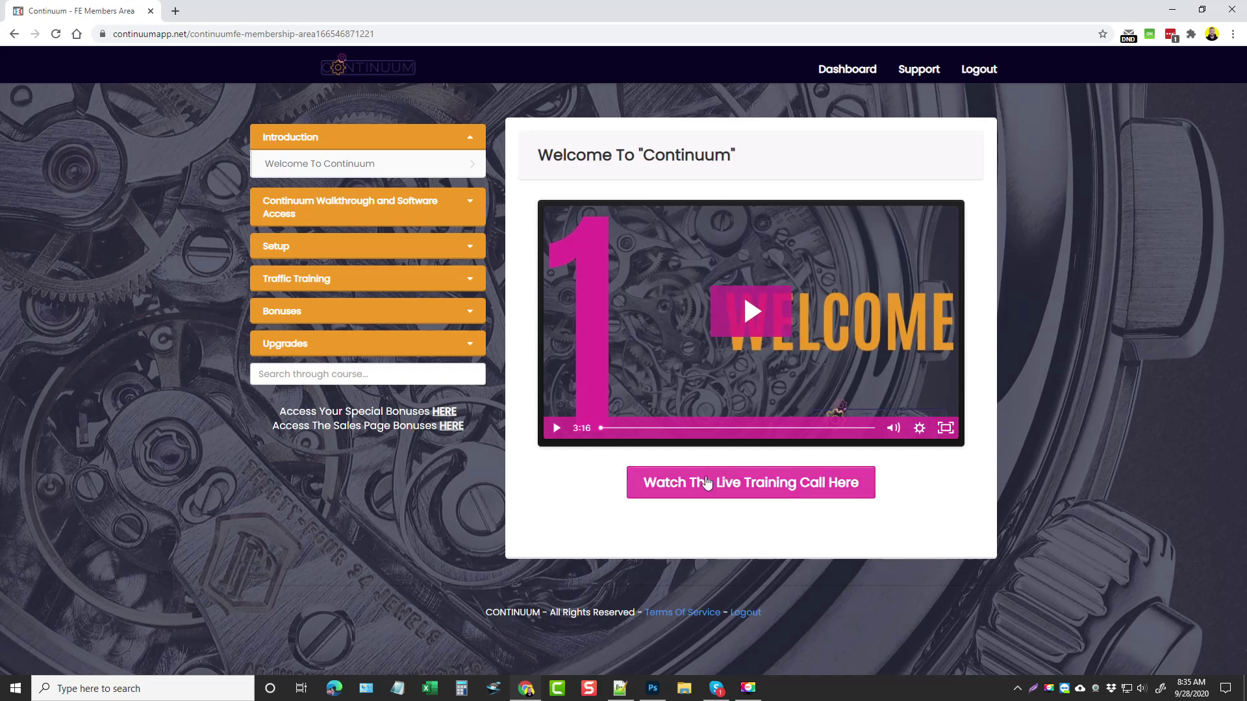
{"action": "left_click", "coordinate": [346, 221]}
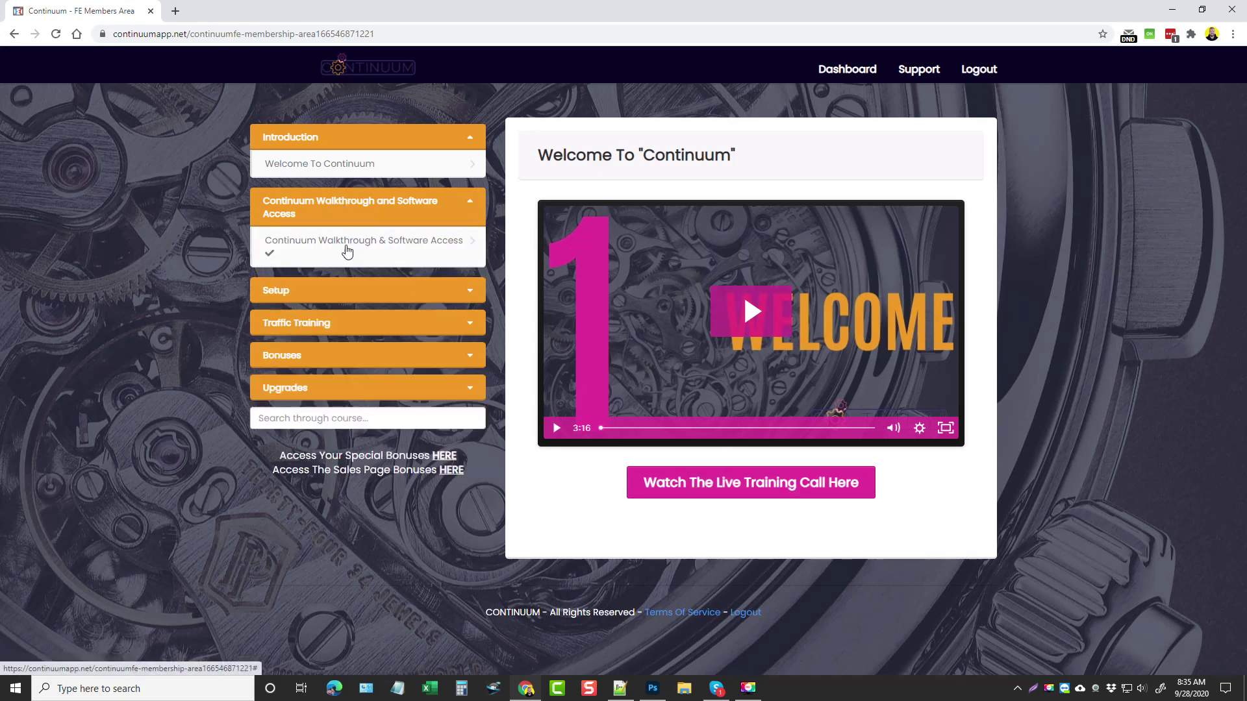
{"action": "left_click", "coordinate": [380, 254]}
{"action": "left_click", "coordinate": [743, 486]}
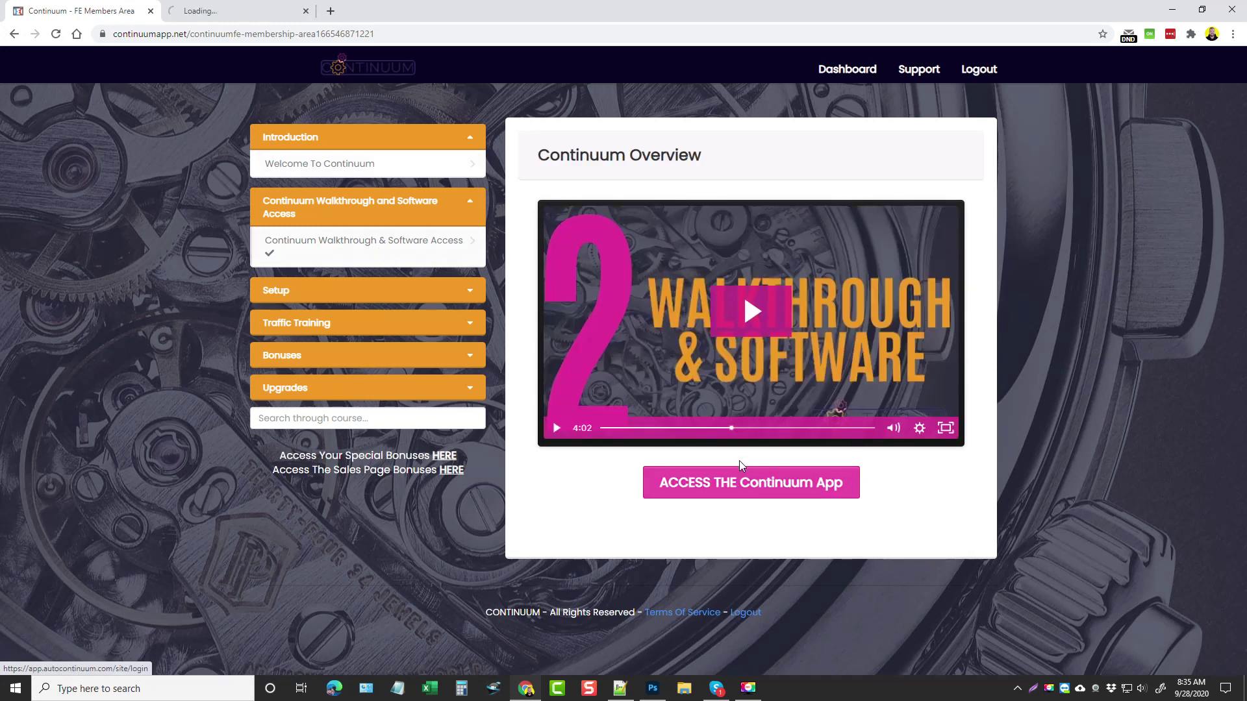
Step: Look over the Setup lessons and open the Placements & Keywords lesson of the Traffic Training section
{"action": "left_click", "coordinate": [337, 290]}
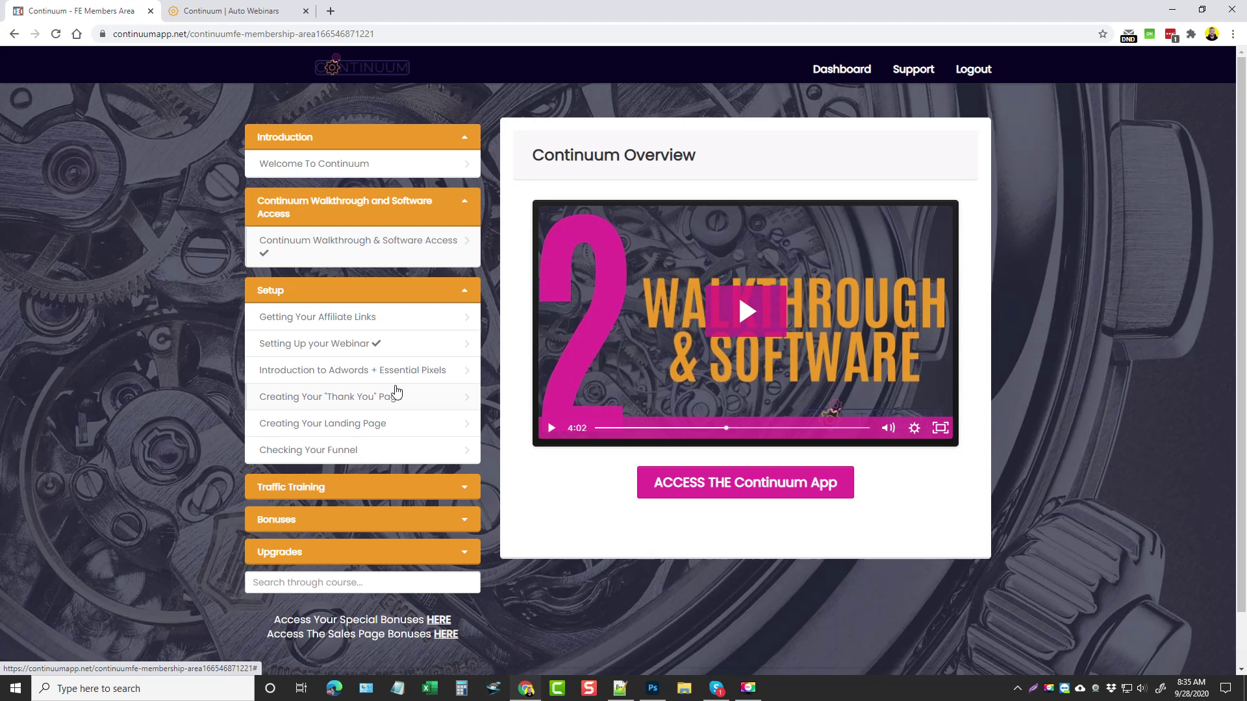
{"action": "left_click", "coordinate": [305, 290]}
{"action": "left_click", "coordinate": [328, 322]}
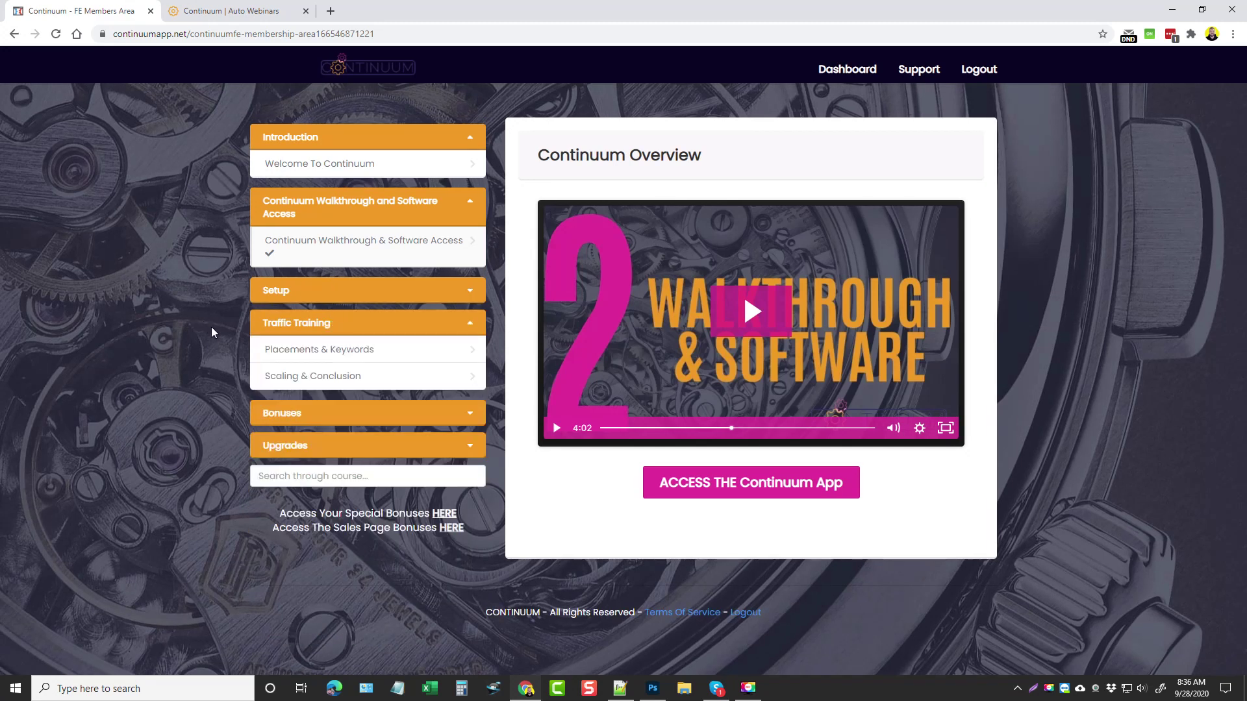
{"action": "left_click", "coordinate": [300, 290]}
{"action": "left_click", "coordinate": [315, 293]}
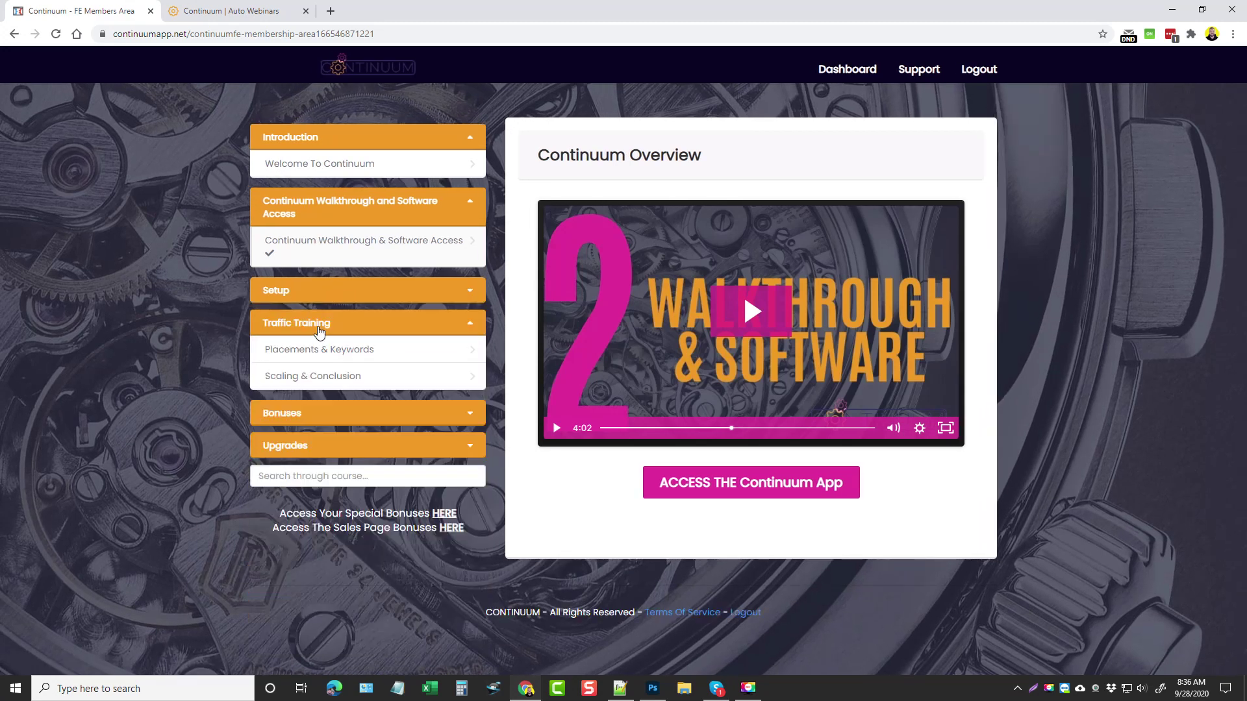
{"action": "left_click", "coordinate": [359, 353]}
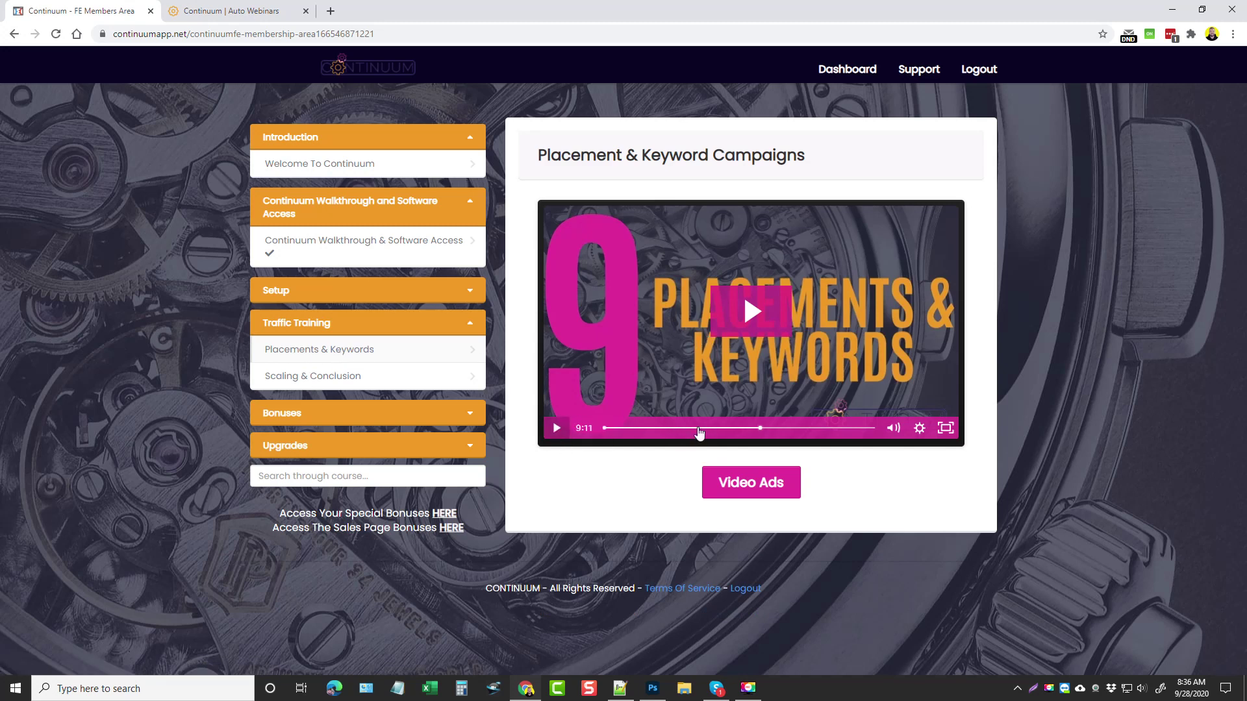
Step: Skim the Placements & Keywords training video by skipping ahead through its second half, and pause playback
{"action": "left_click", "coordinate": [782, 429]}
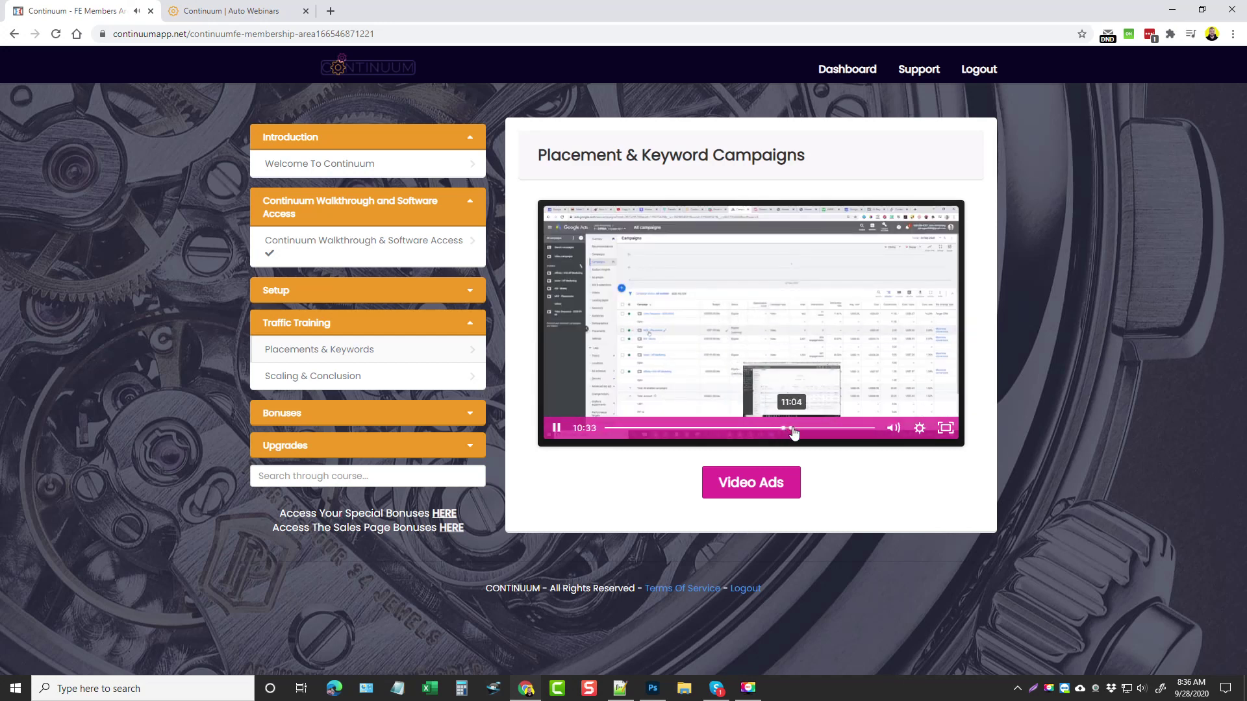
{"action": "left_click", "coordinate": [795, 429]}
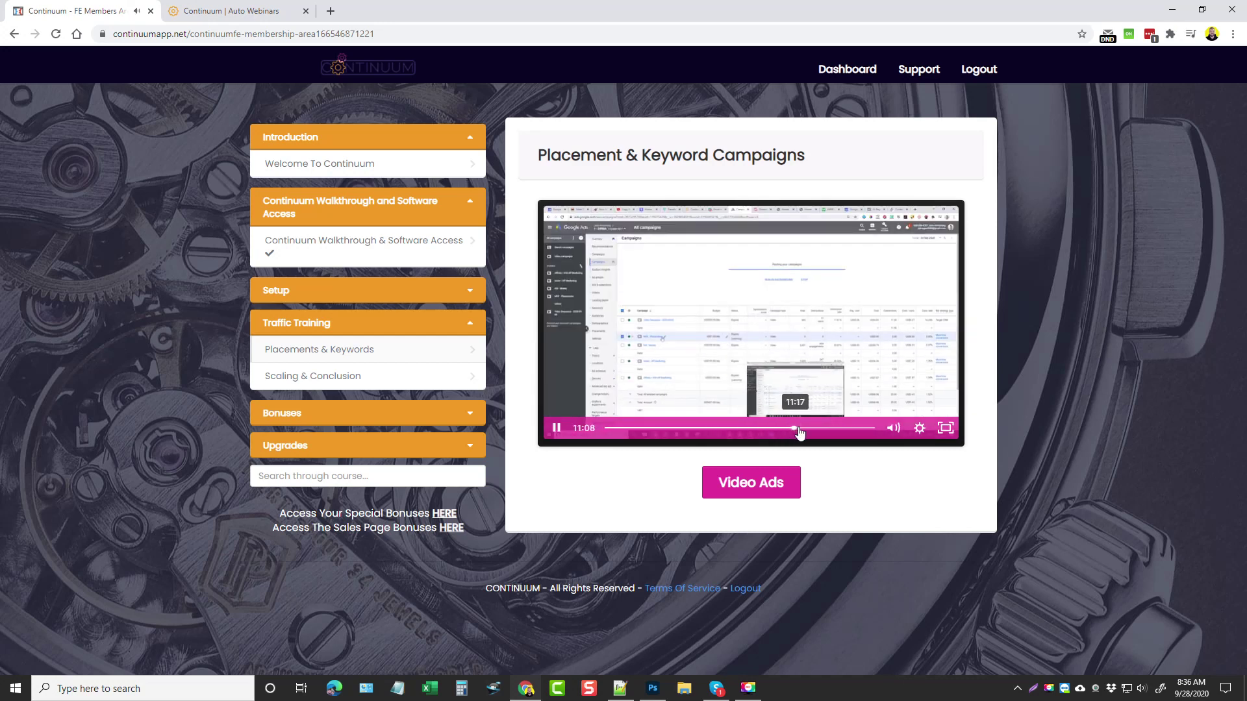
{"action": "left_click", "coordinate": [820, 429]}
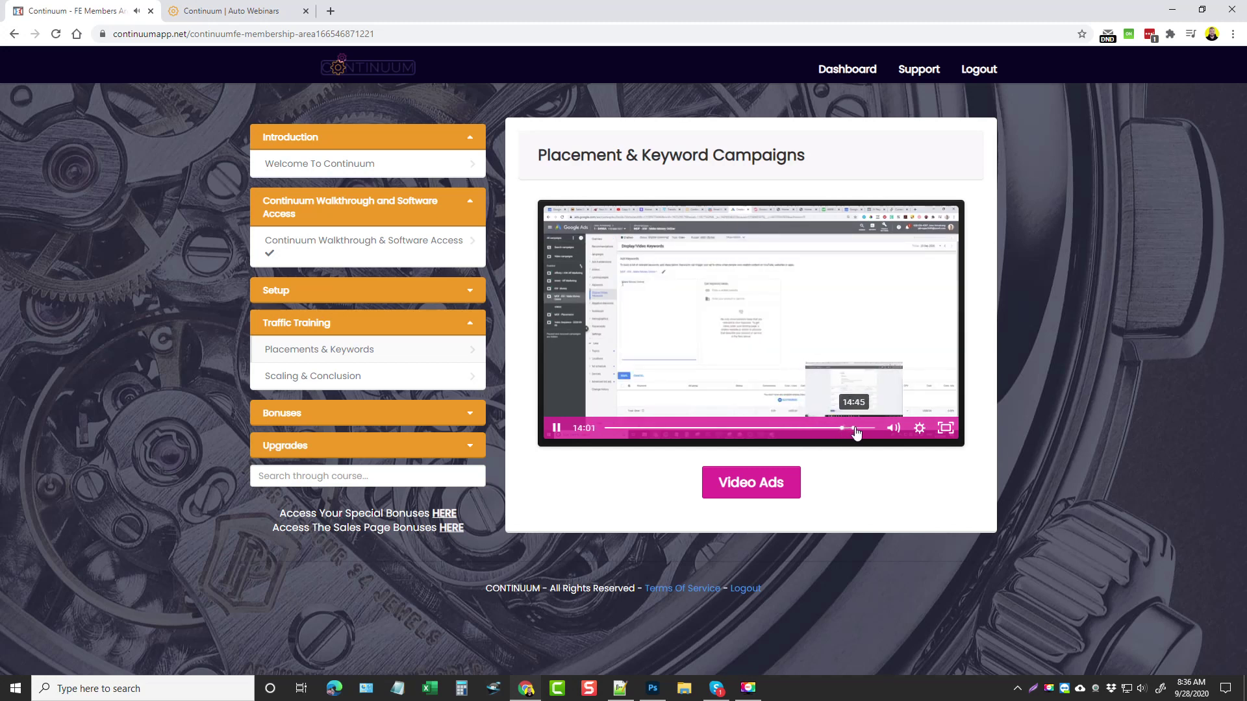
{"action": "left_click", "coordinate": [858, 429]}
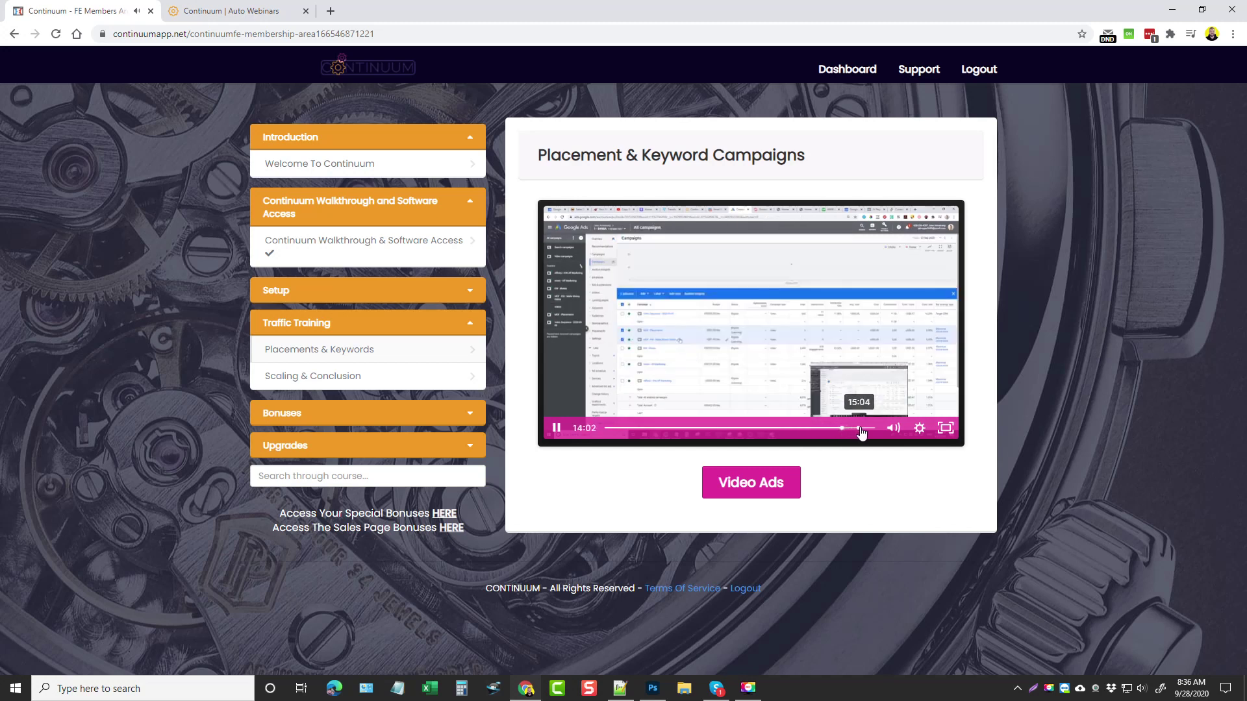
{"action": "left_click", "coordinate": [859, 429]}
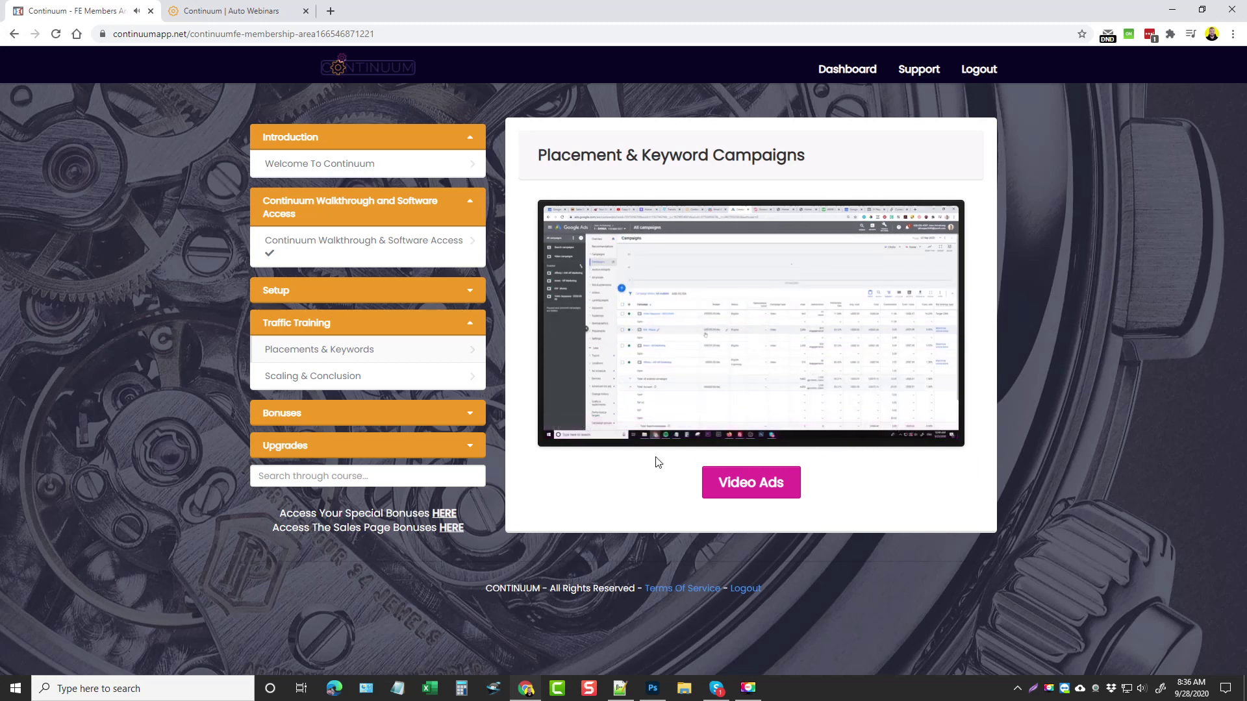
{"action": "left_click", "coordinate": [557, 428]}
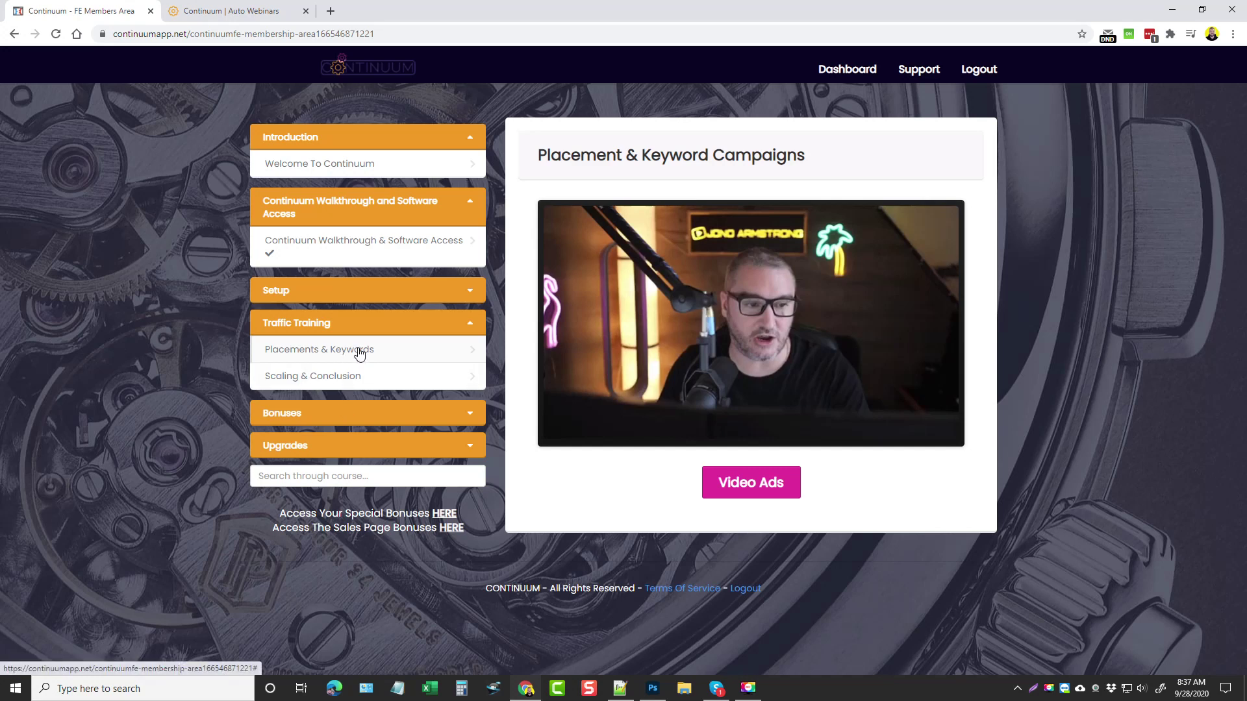
Step: Switch to the Continuum Auto Webinars app and examine the active events and their options
{"action": "left_click", "coordinate": [223, 14]}
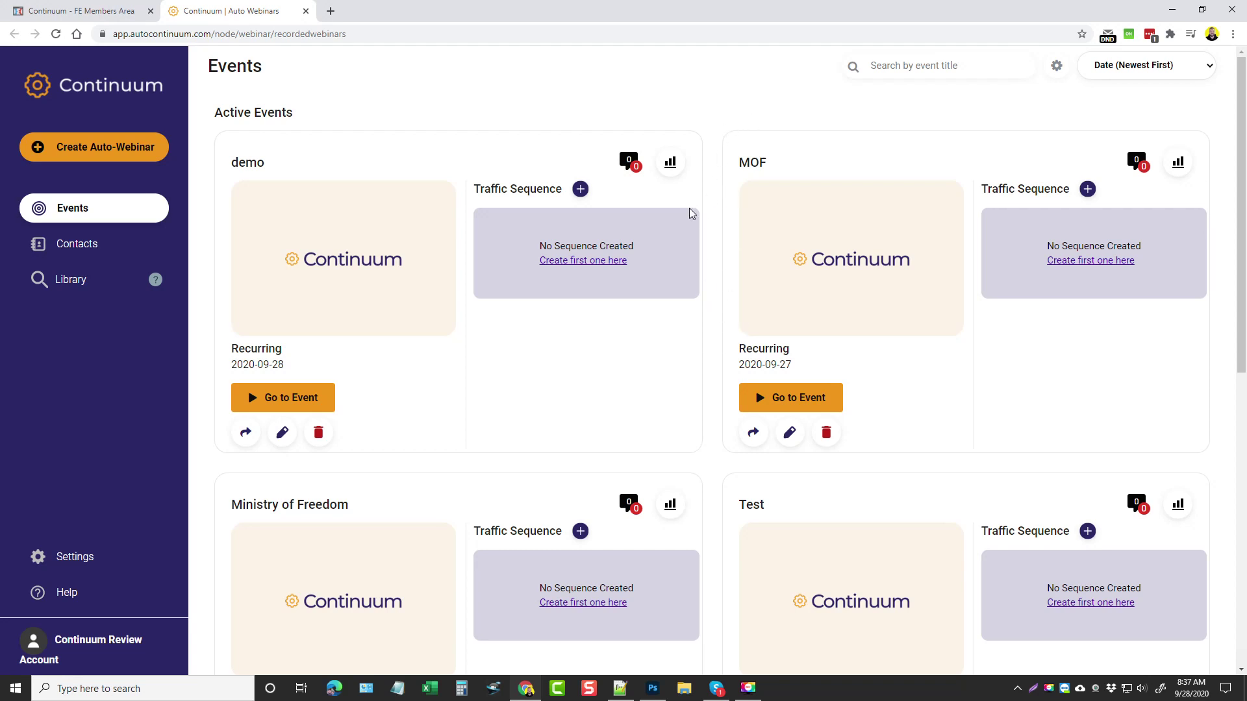
{"action": "scroll", "coordinate": [715, 338], "scroll_direction": "down", "scroll_amount": 3}
{"action": "scroll", "coordinate": [536, 408], "scroll_direction": "down", "scroll_amount": 5}
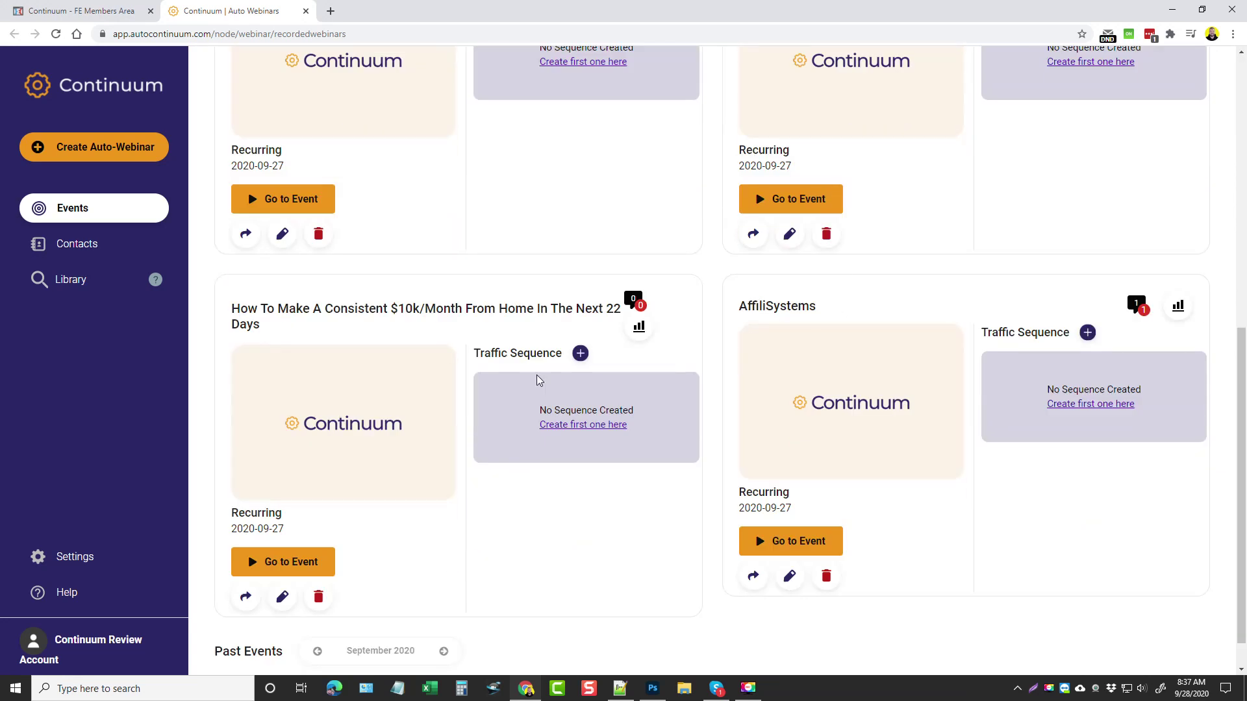
{"action": "scroll", "coordinate": [625, 527], "scroll_direction": "up", "scroll_amount": 9}
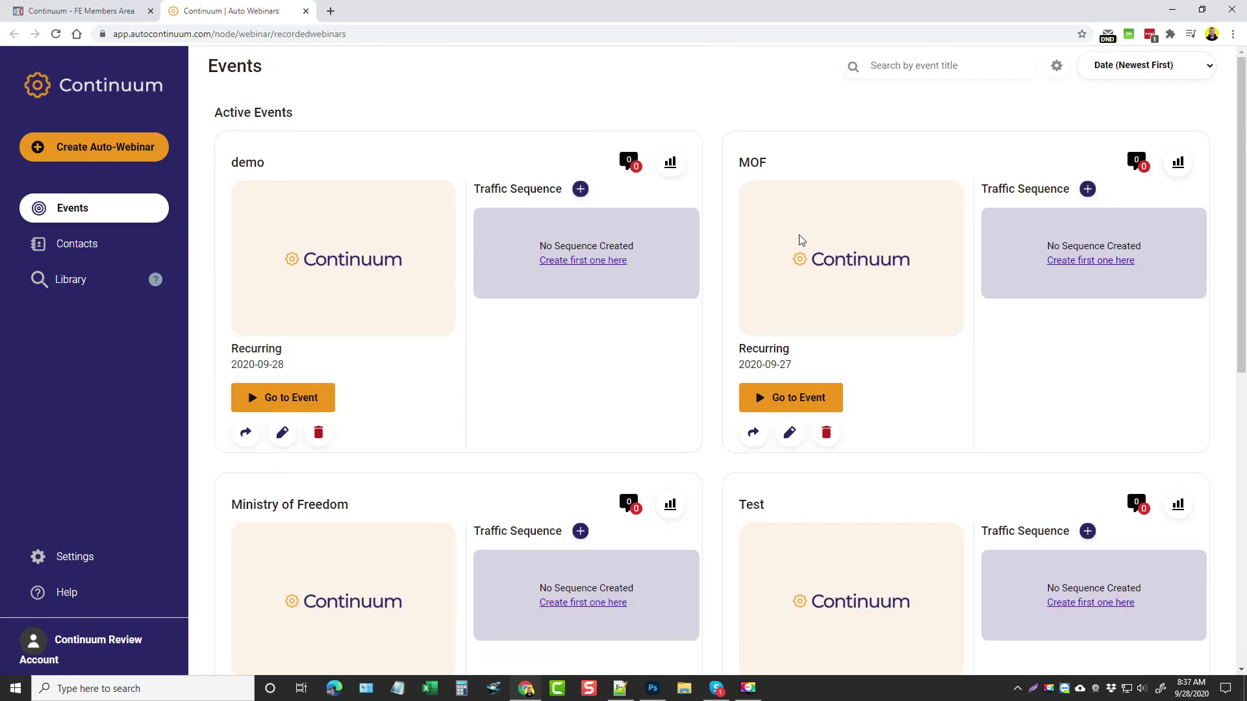
{"action": "scroll", "coordinate": [844, 422], "scroll_direction": "down", "scroll_amount": 3}
{"action": "scroll", "coordinate": [520, 324], "scroll_direction": "up", "scroll_amount": 3}
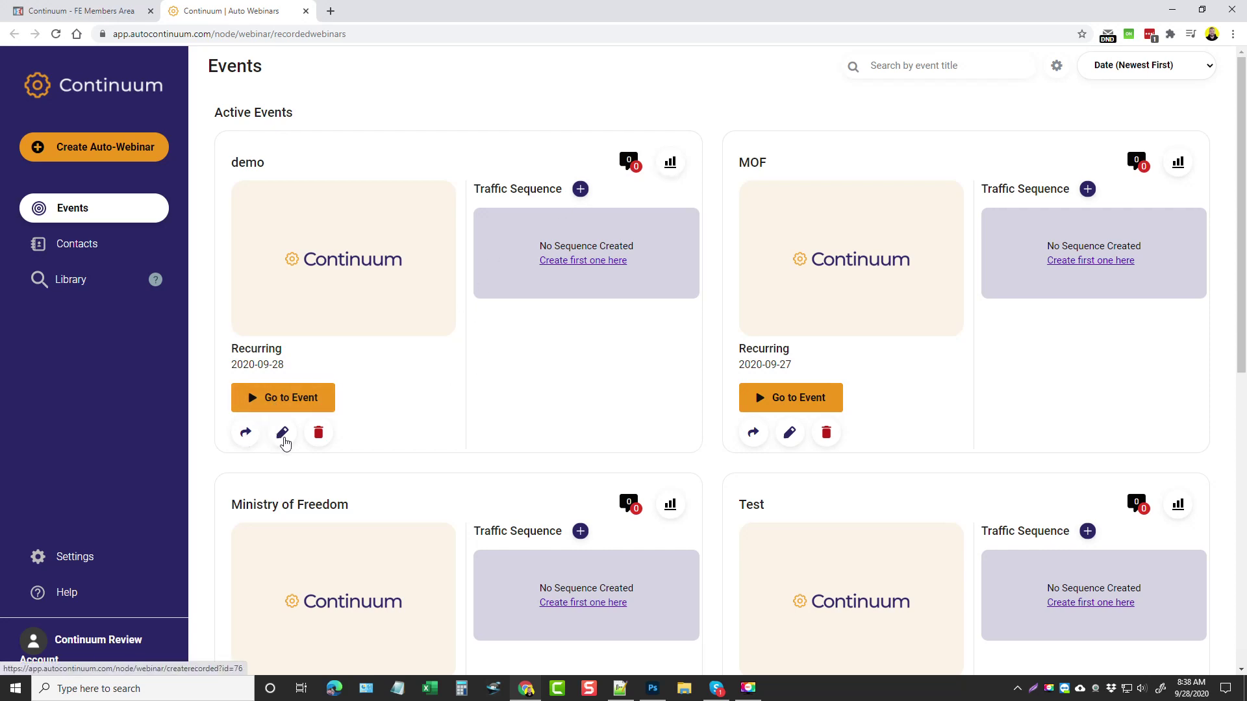
{"action": "scroll", "coordinate": [728, 399], "scroll_direction": "down", "scroll_amount": 5}
{"action": "scroll", "coordinate": [728, 398], "scroll_direction": "up", "scroll_amount": 5}
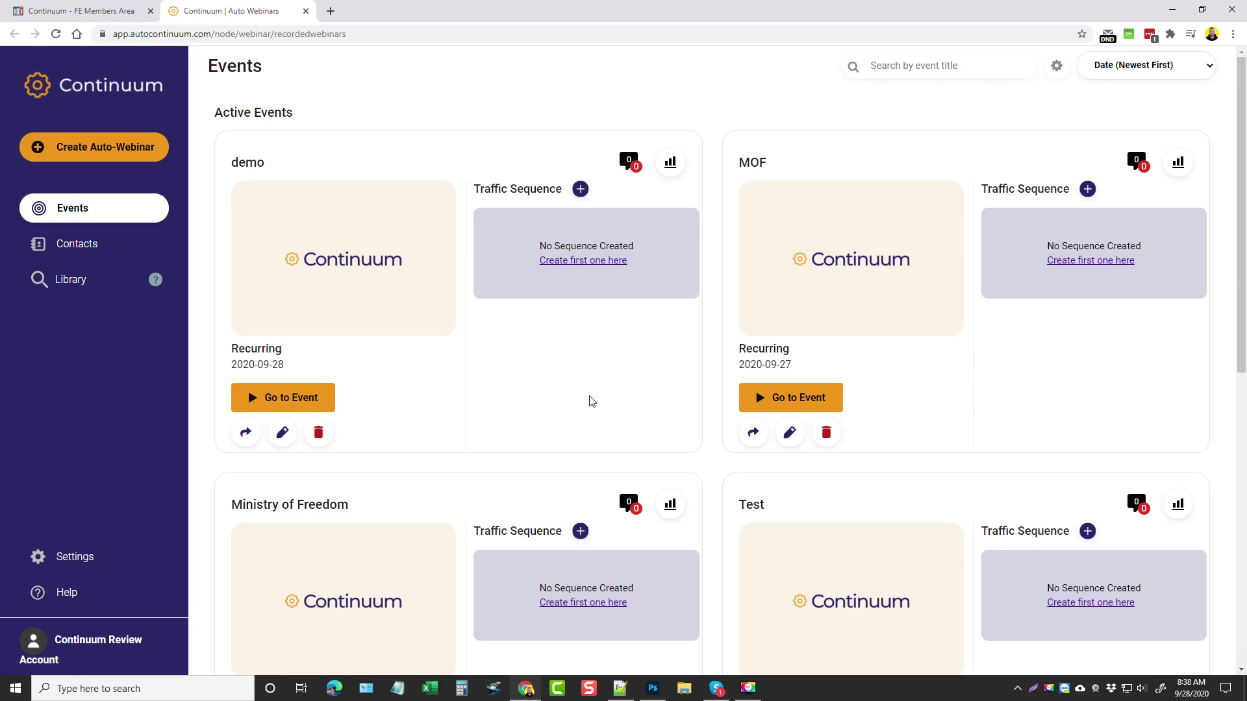
Step: Start a new auto-webinar titled MOF with JonoMOF.mp4 from the Community Directory as its source video
{"action": "left_click", "coordinate": [82, 149]}
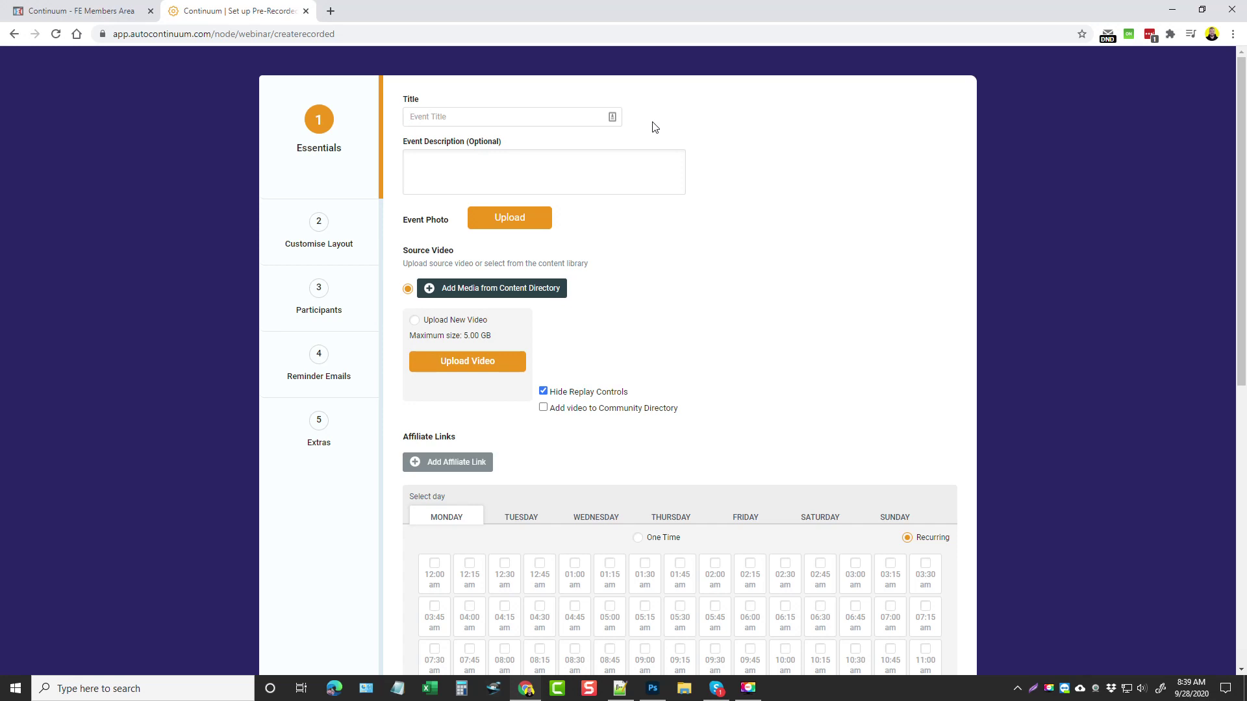
{"action": "type", "text": "MOF"}
{"action": "left_click", "coordinate": [489, 289]}
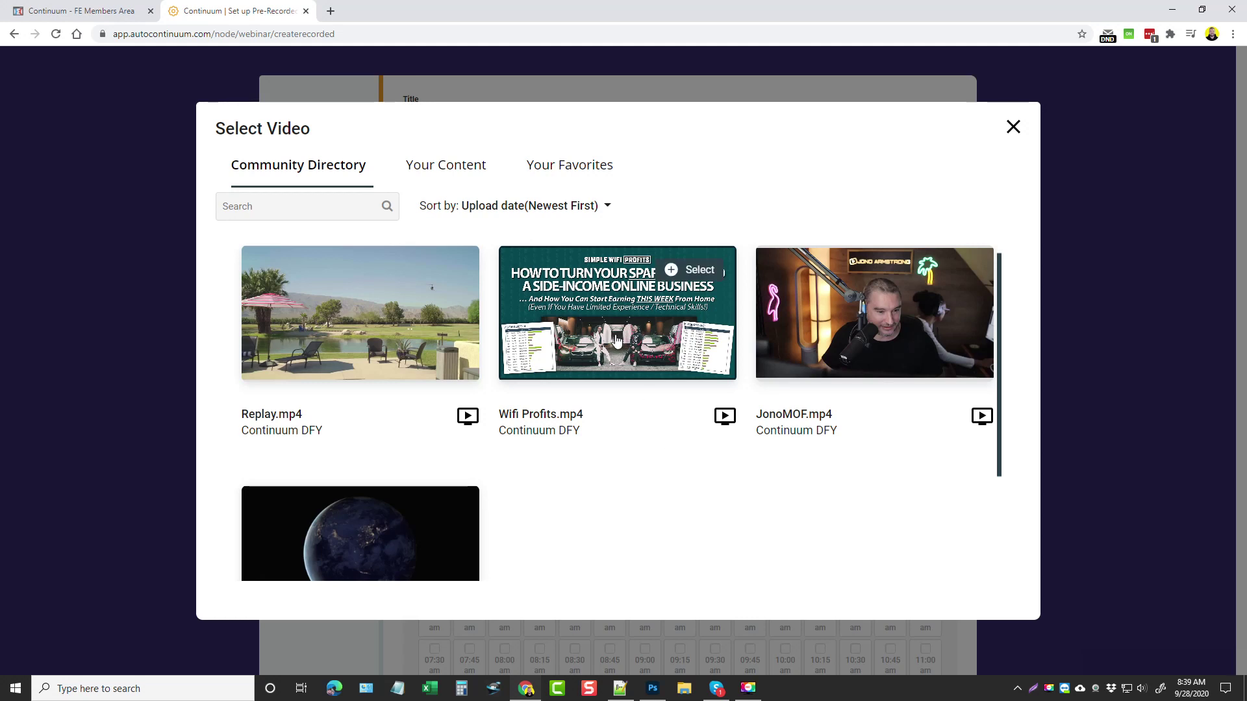
{"action": "mouse_move", "coordinate": [812, 300]}
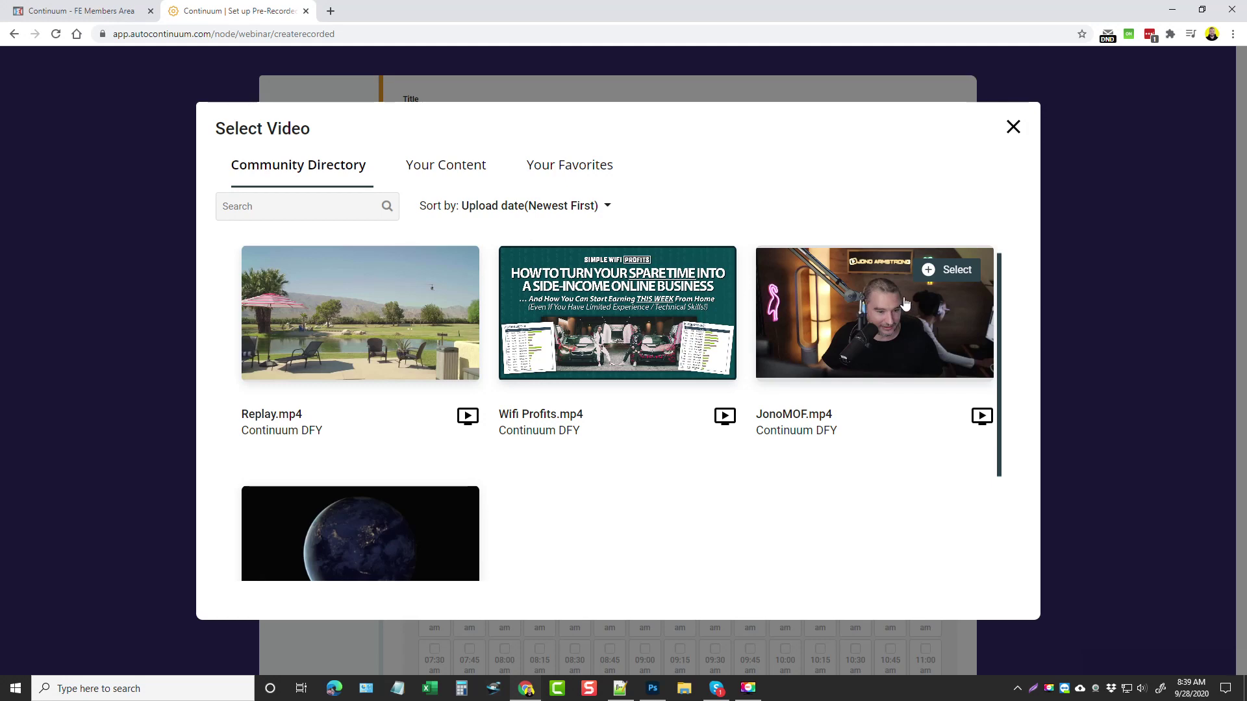
{"action": "left_click", "coordinate": [933, 272]}
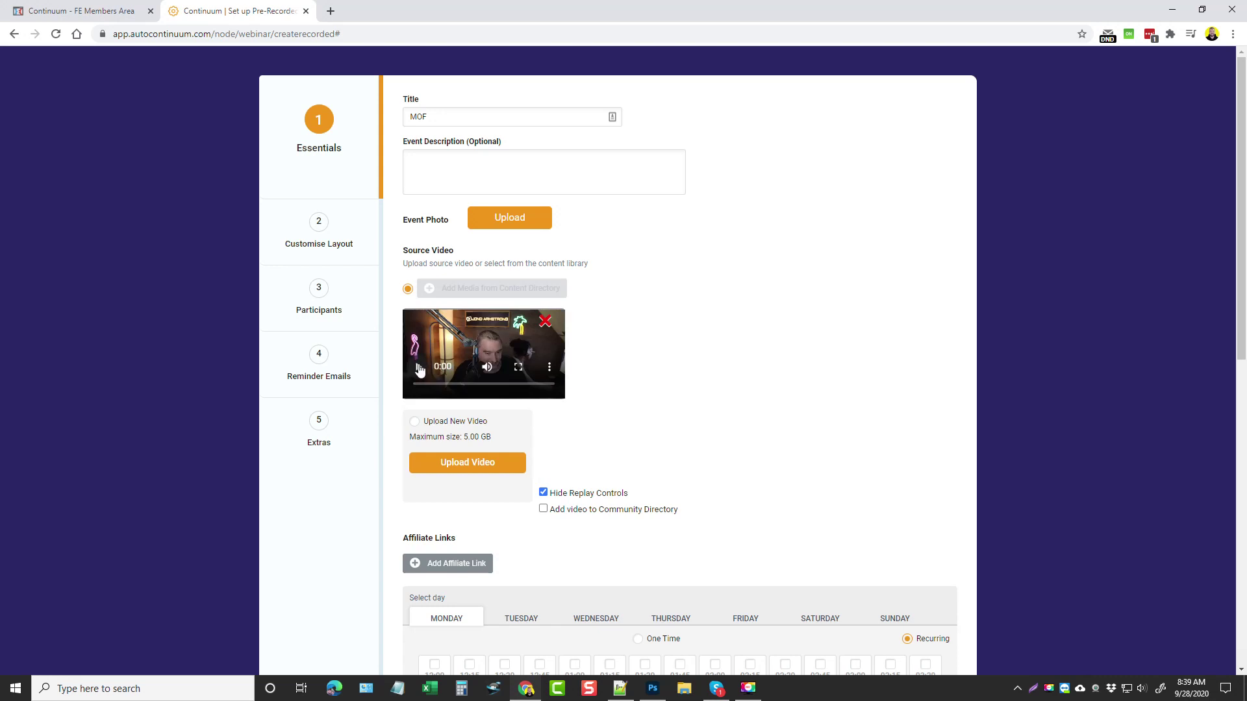
{"action": "scroll", "coordinate": [704, 415], "scroll_direction": "down", "scroll_amount": 2}
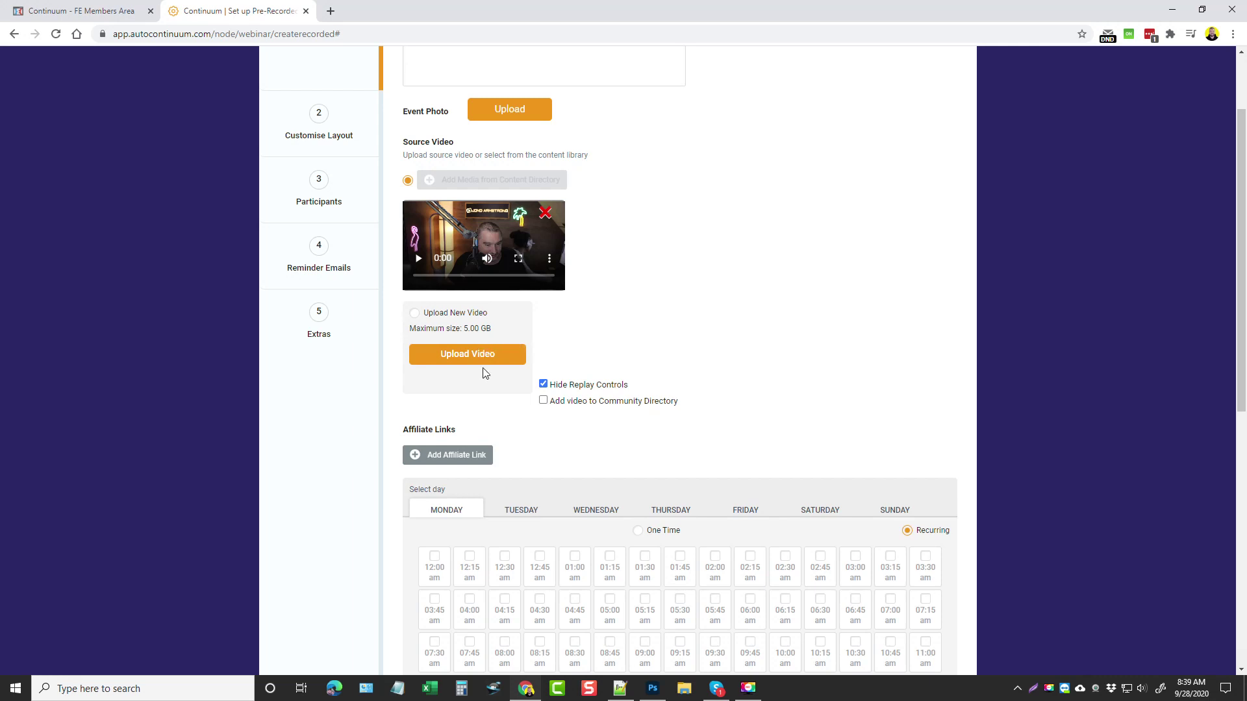
{"action": "scroll", "coordinate": [494, 390], "scroll_direction": "down", "scroll_amount": 3}
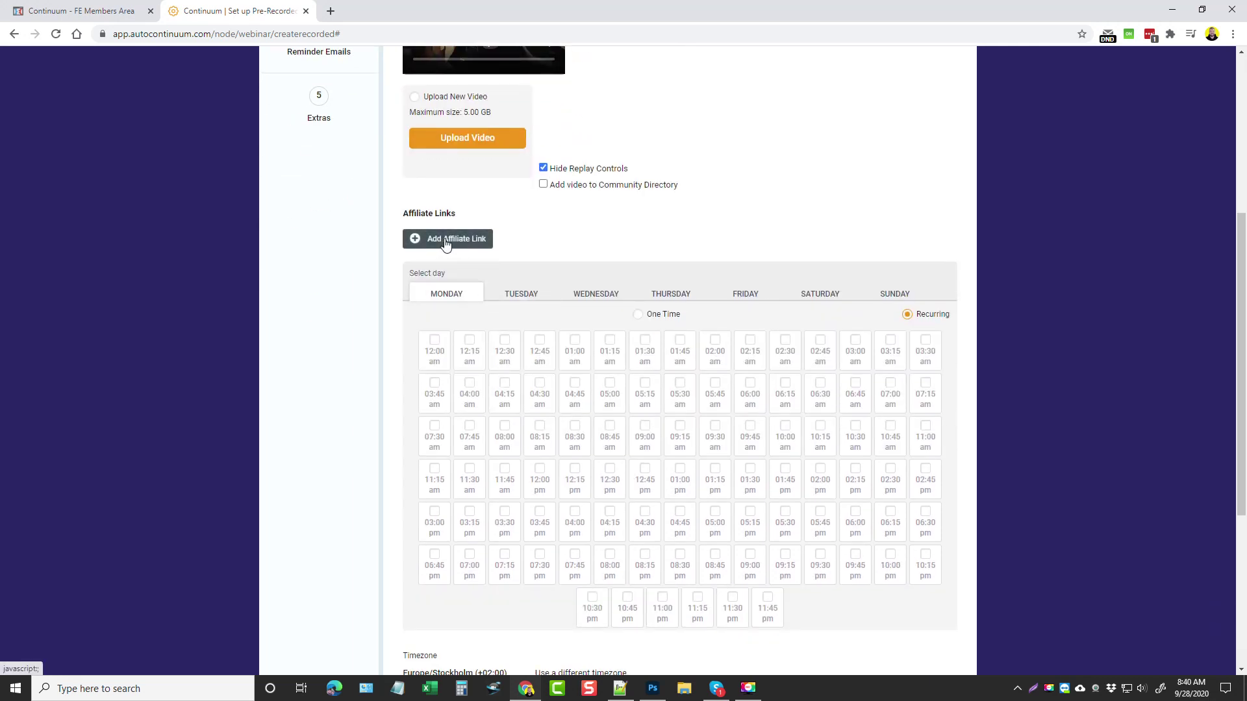
{"action": "left_click", "coordinate": [445, 240]}
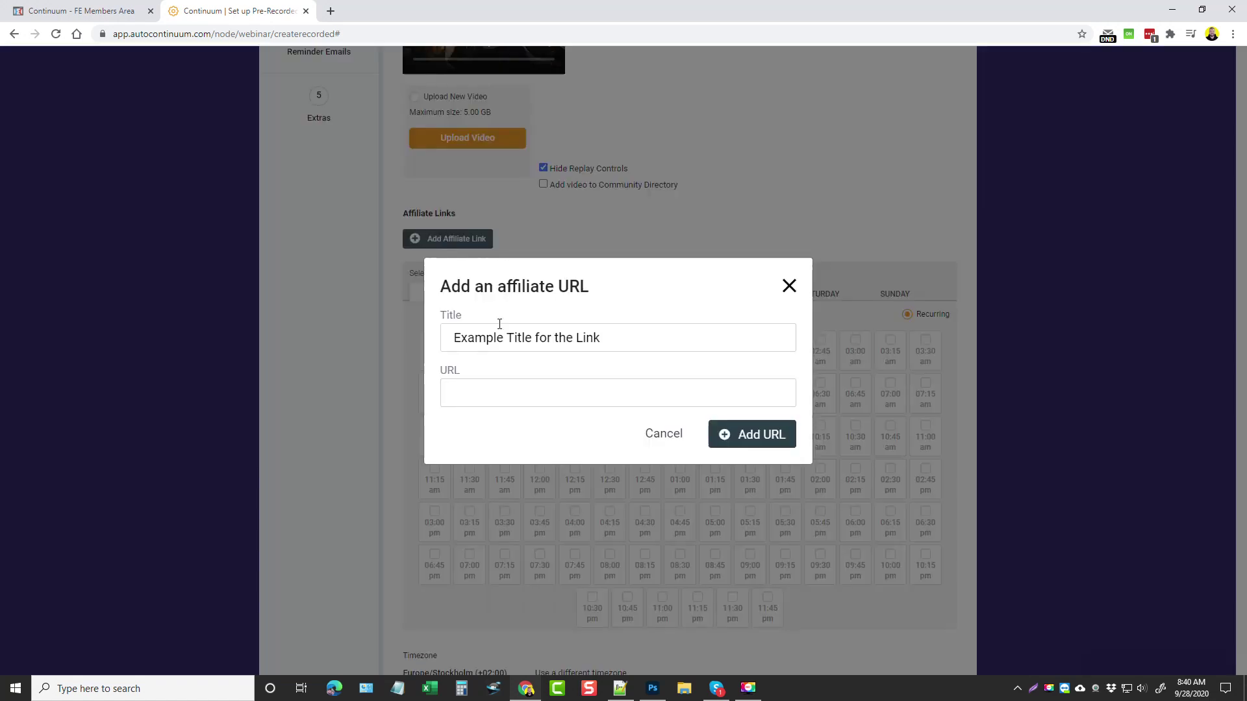
{"action": "left_click", "coordinate": [453, 393]}
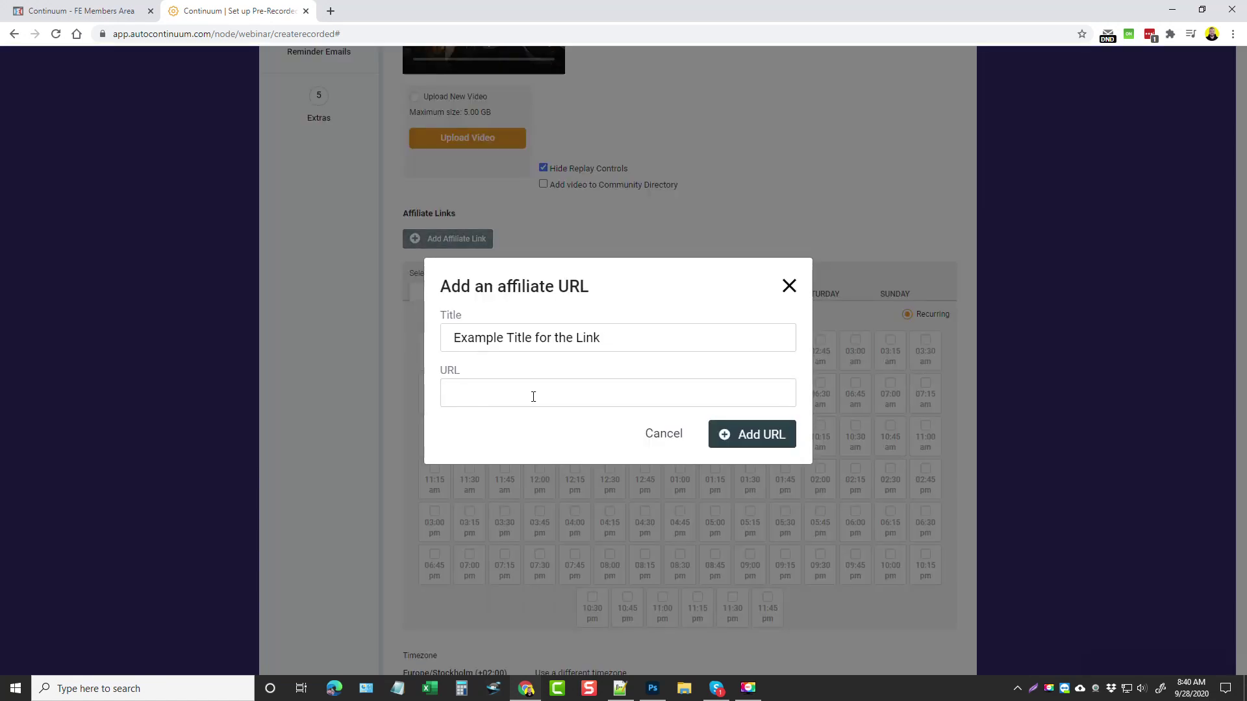
{"action": "left_click", "coordinate": [789, 286]}
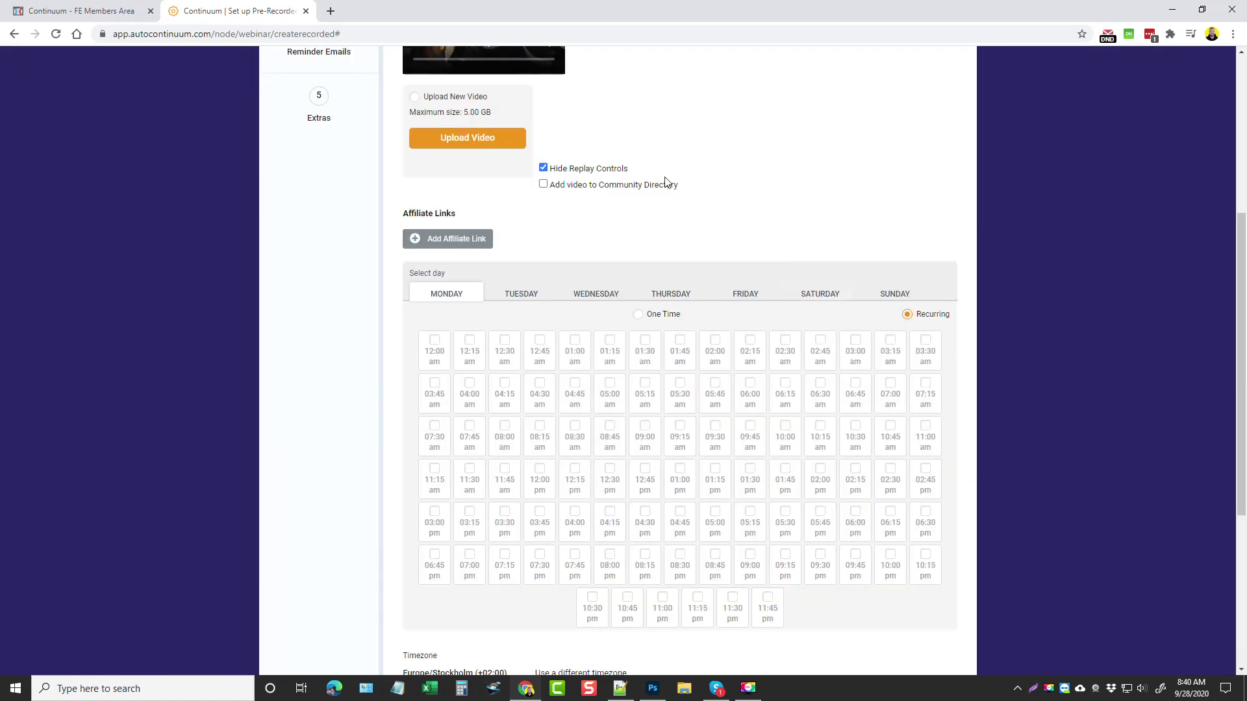
Step: Schedule the recurring webinar for Monday at 11:00 am and 07:00 pm, and enable the Watch Now option
{"action": "scroll", "coordinate": [482, 212], "scroll_direction": "down", "scroll_amount": 3}
{"action": "scroll", "coordinate": [475, 238], "scroll_direction": "up", "scroll_amount": 2}
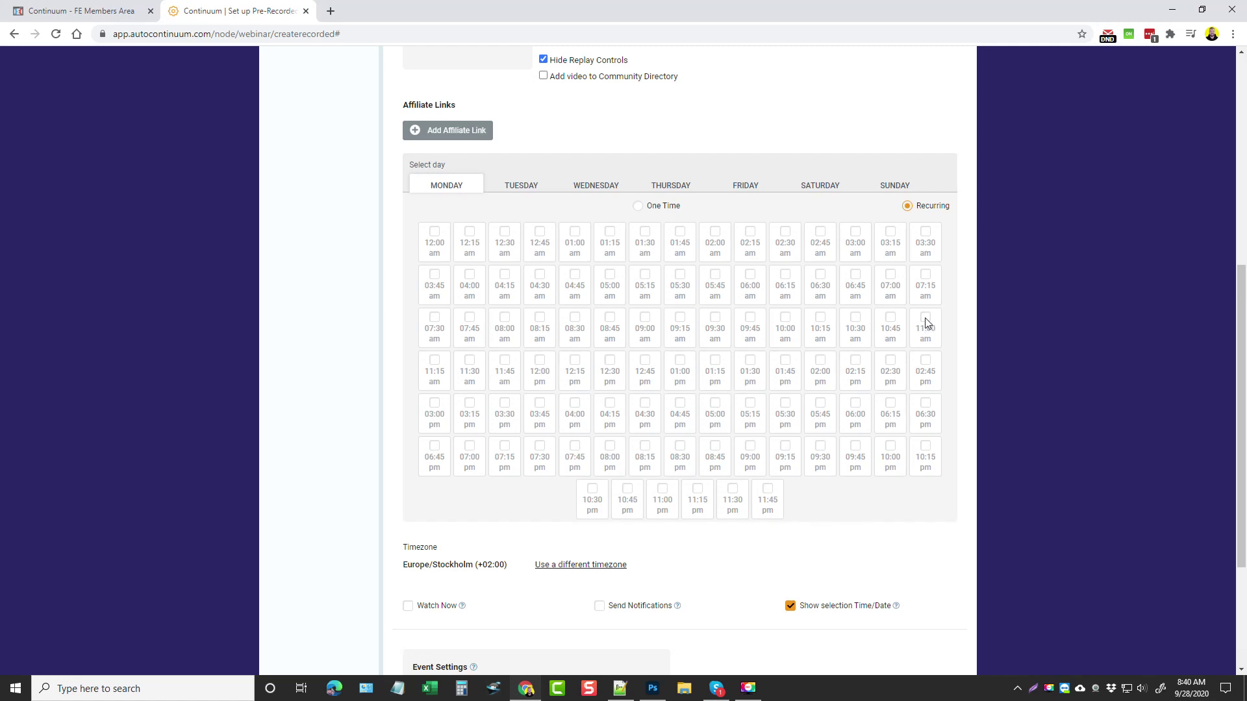
{"action": "left_click", "coordinate": [473, 453]}
{"action": "scroll", "coordinate": [617, 413], "scroll_direction": "down", "scroll_amount": 2}
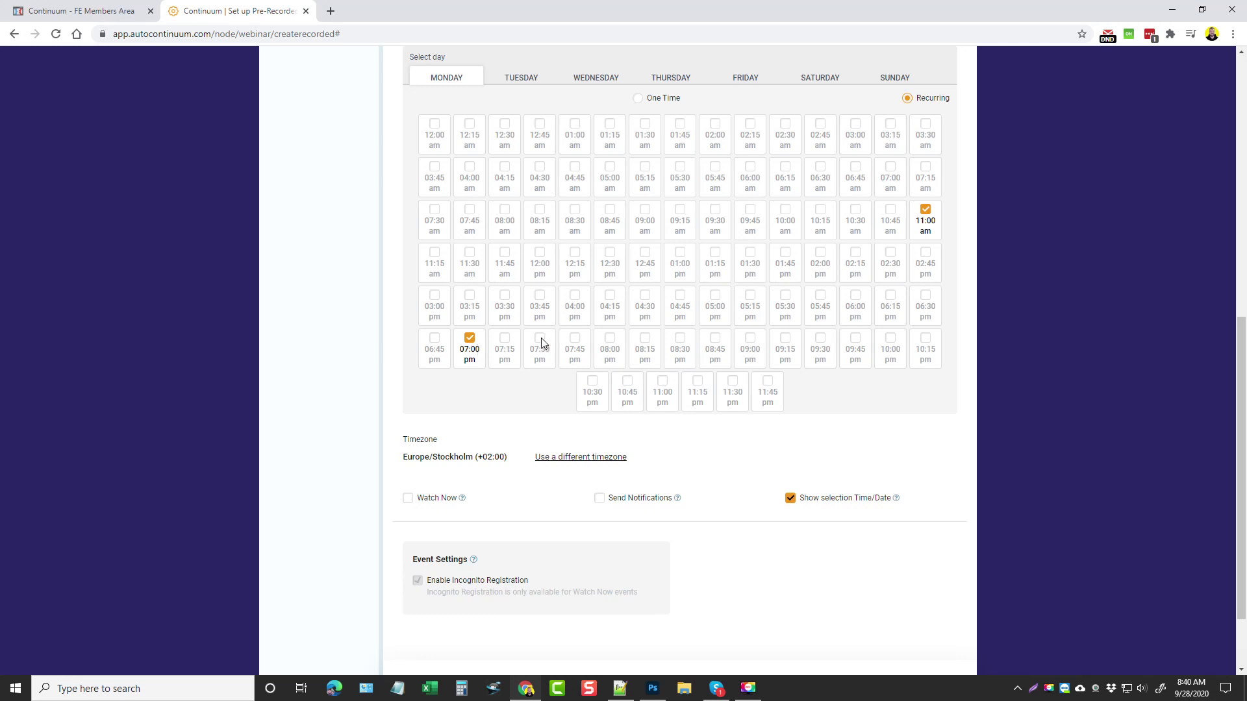
{"action": "scroll", "coordinate": [419, 428], "scroll_direction": "down", "scroll_amount": 1}
{"action": "scroll", "coordinate": [420, 429], "scroll_direction": "down", "scroll_amount": 1}
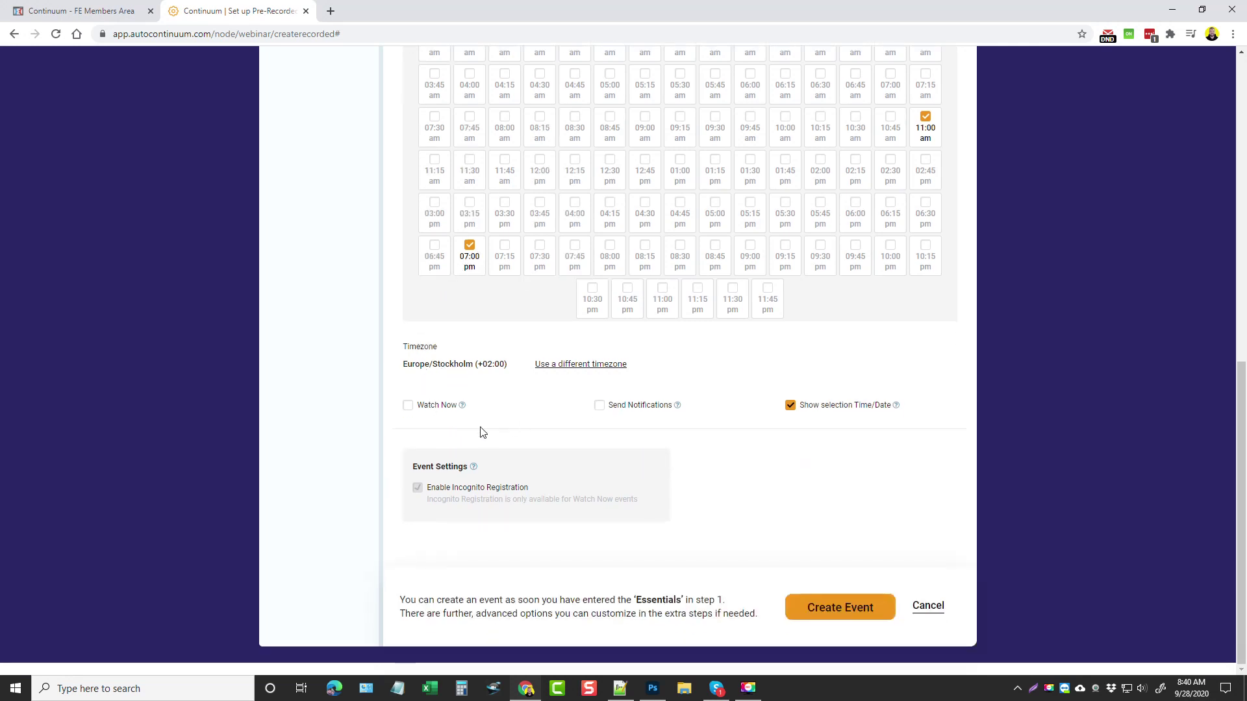
{"action": "left_click", "coordinate": [409, 406]}
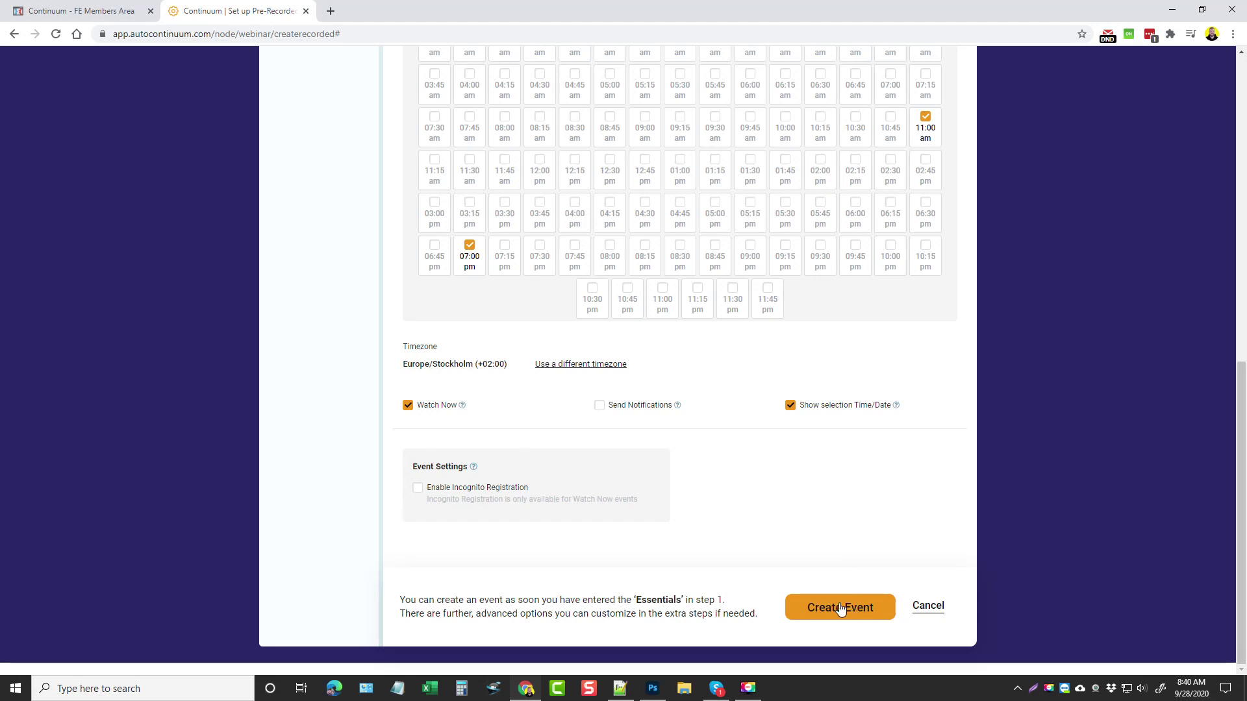
Step: Go to the Customise Layout stage and open the webinar page's custom layout for editing
{"action": "scroll", "coordinate": [618, 515], "scroll_direction": "up", "scroll_amount": 8}
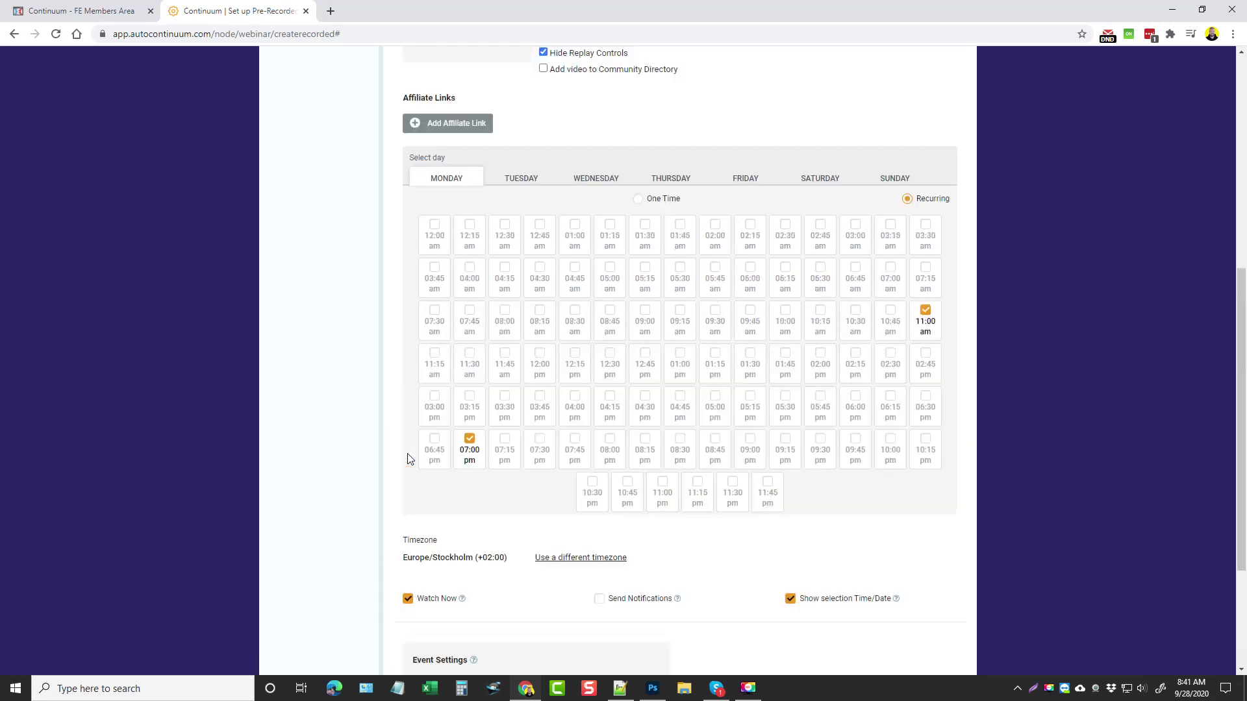
{"action": "scroll", "coordinate": [423, 391], "scroll_direction": "up", "scroll_amount": 2}
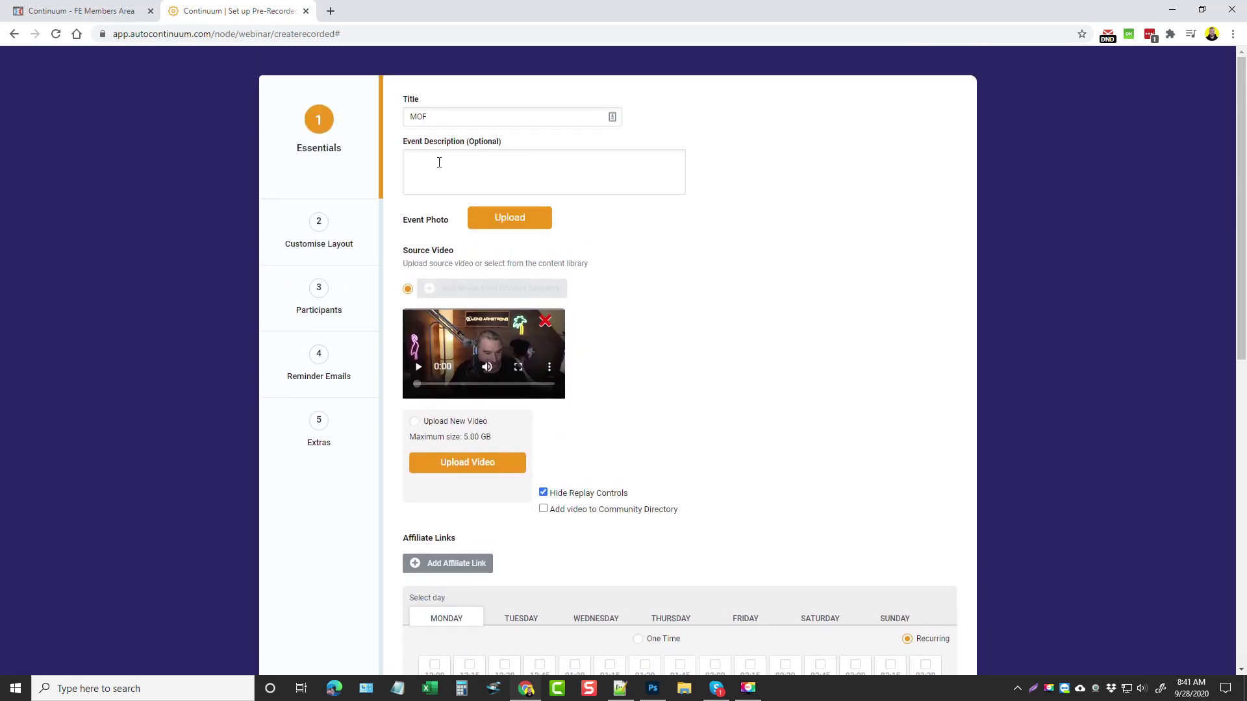
{"action": "left_click", "coordinate": [310, 240]}
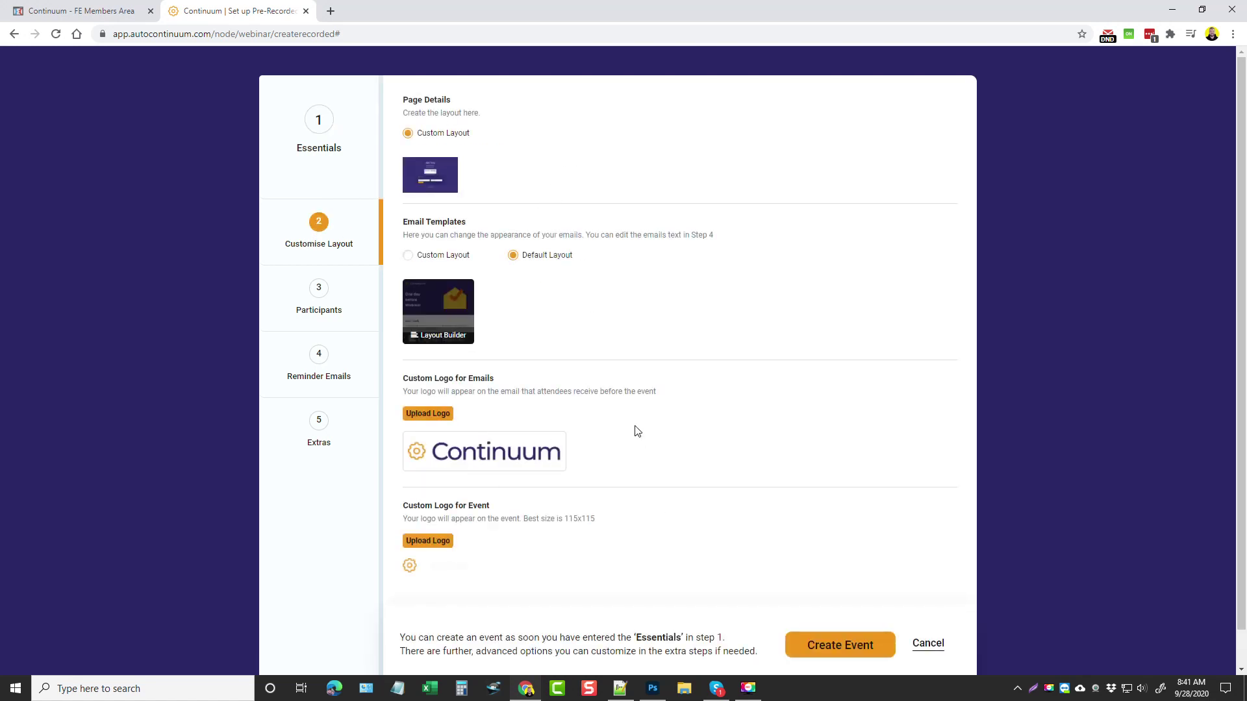
{"action": "left_click", "coordinate": [436, 184]}
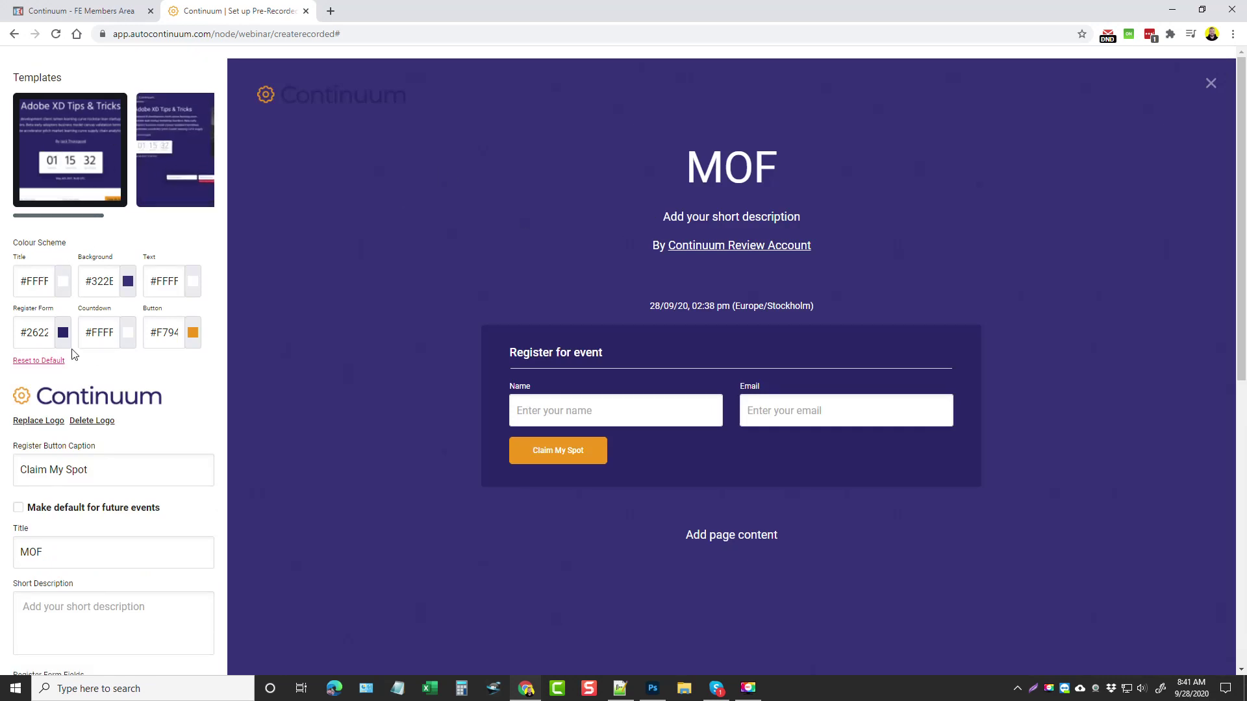
Step: Examine the custom layout editor's colour, form field and content options, close it, and review the email template and logo options
{"action": "scroll", "coordinate": [104, 325], "scroll_direction": "down", "scroll_amount": 2}
{"action": "scroll", "coordinate": [101, 308], "scroll_direction": "down", "scroll_amount": 2}
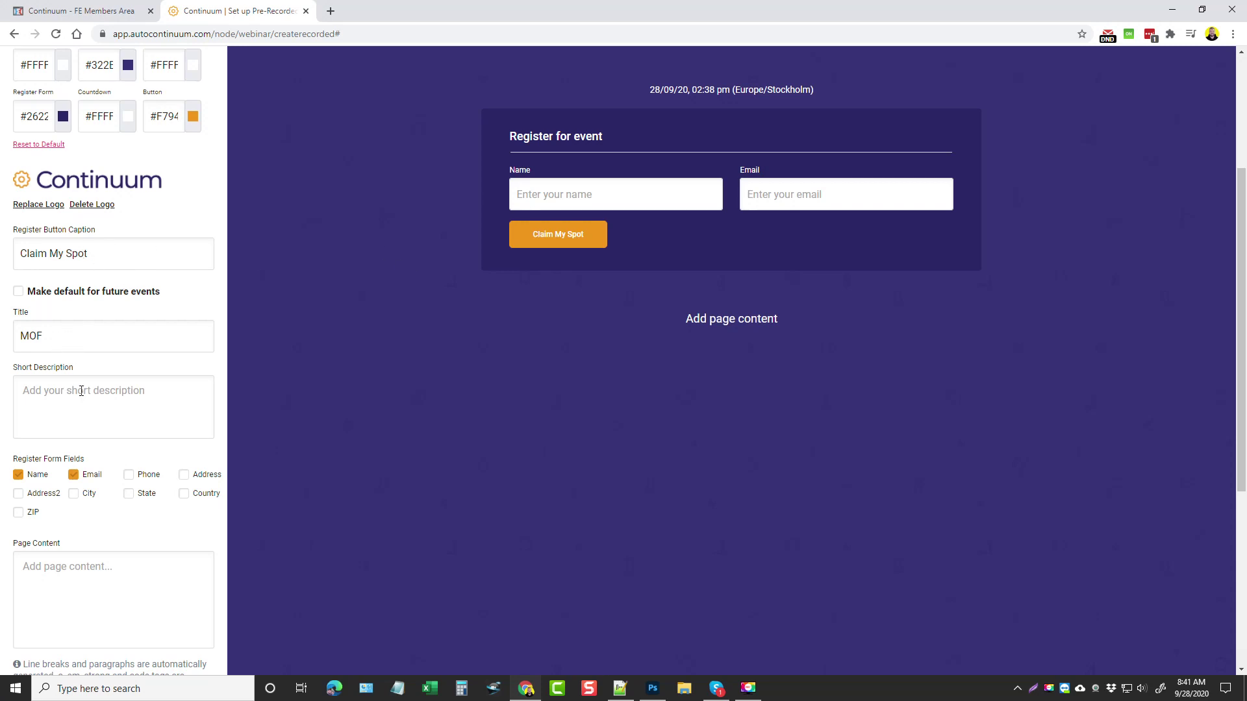
{"action": "scroll", "coordinate": [68, 510], "scroll_direction": "down", "scroll_amount": 3}
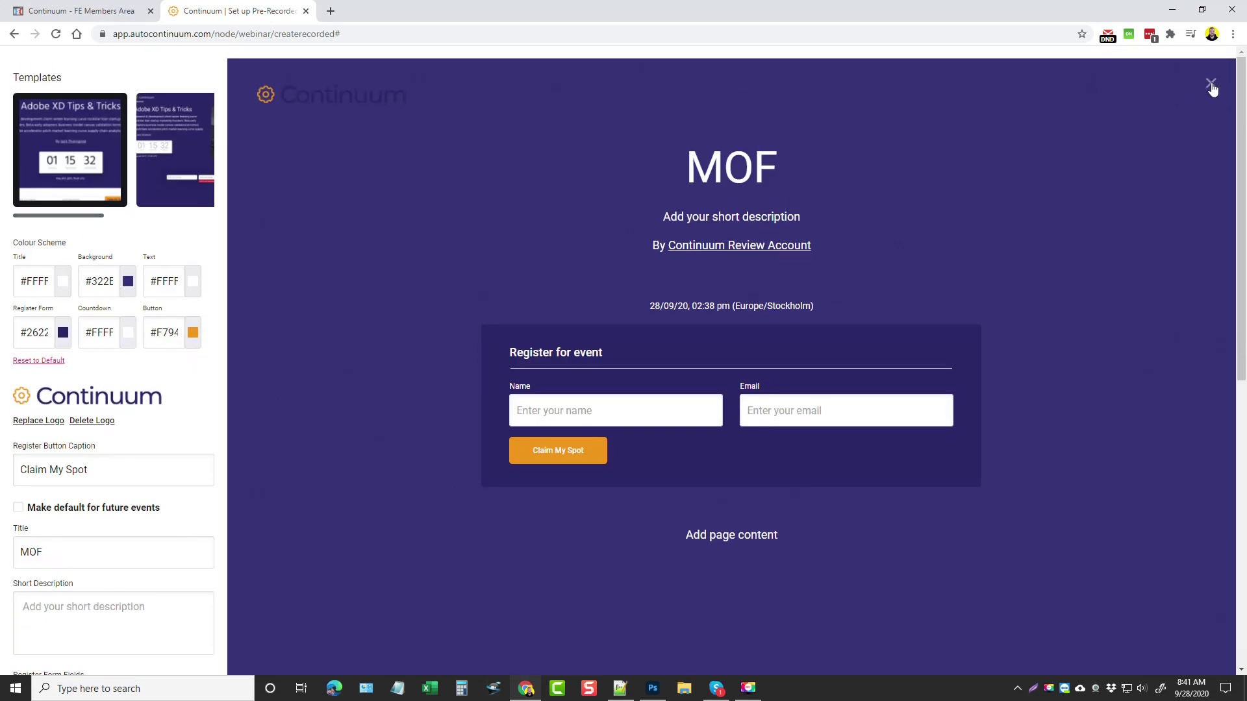
{"action": "left_click", "coordinate": [14, 34]}
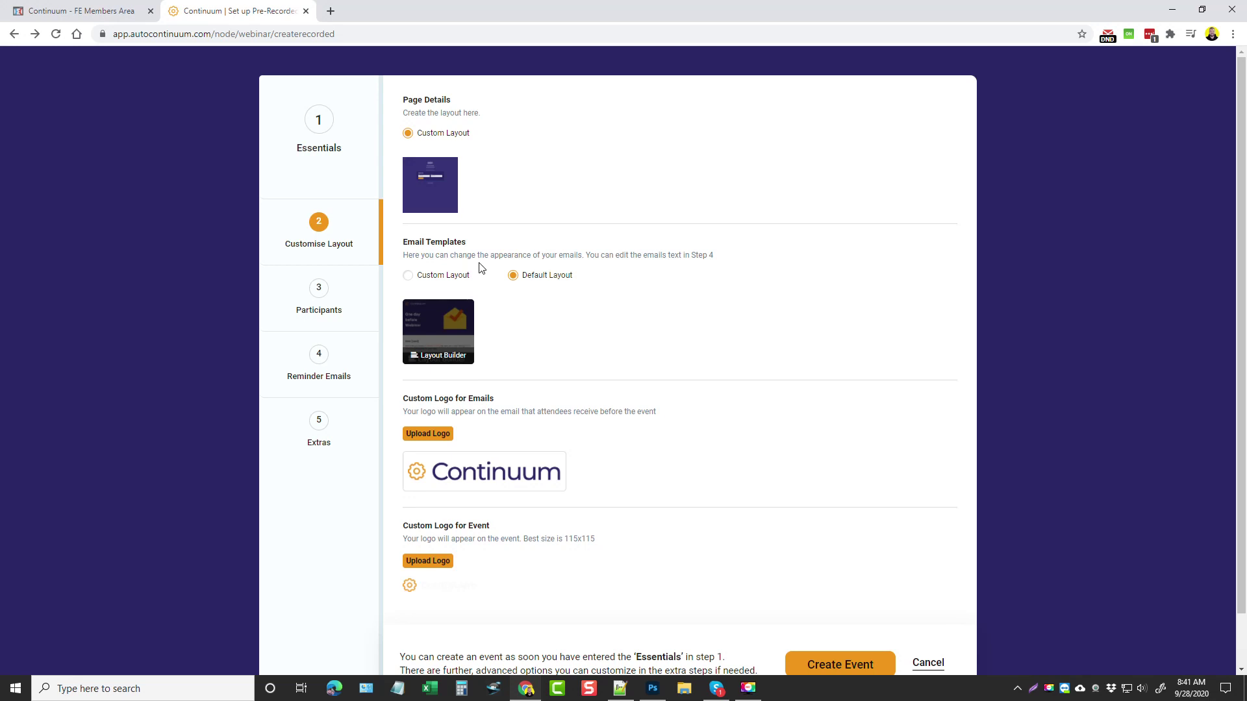
{"action": "scroll", "coordinate": [608, 343], "scroll_direction": "down", "scroll_amount": 1}
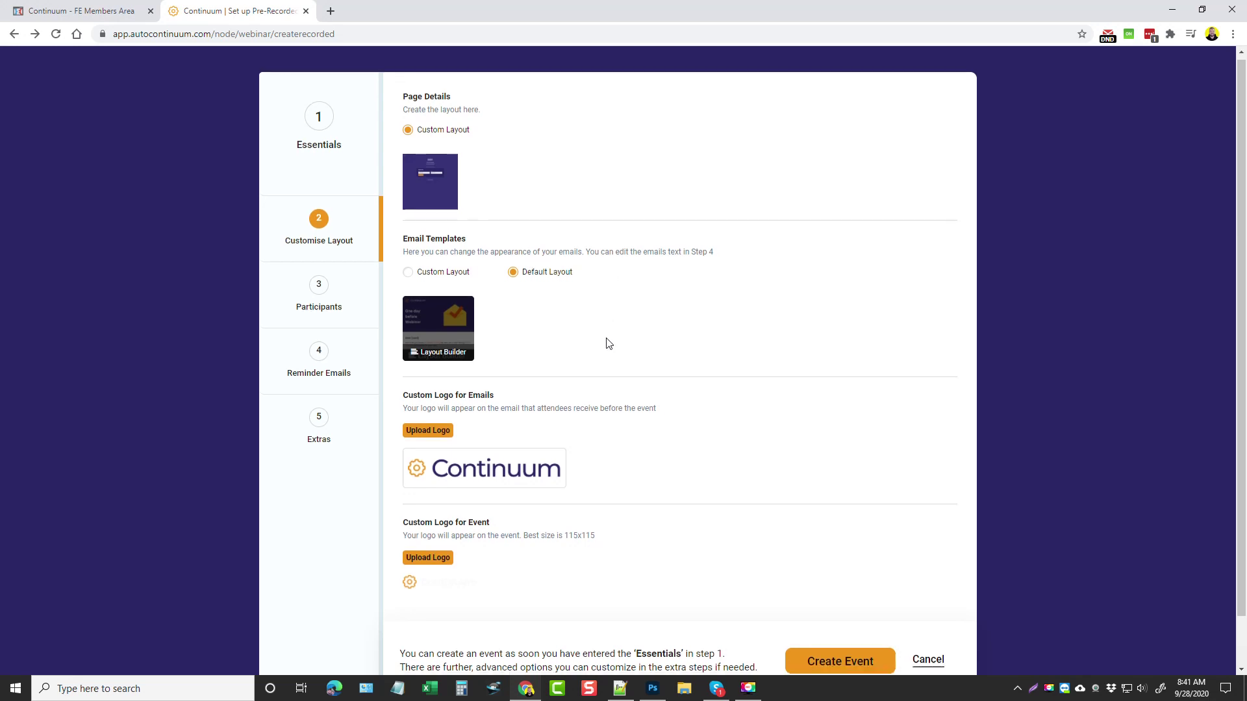
{"action": "scroll", "coordinate": [609, 343], "scroll_direction": "down", "scroll_amount": 1}
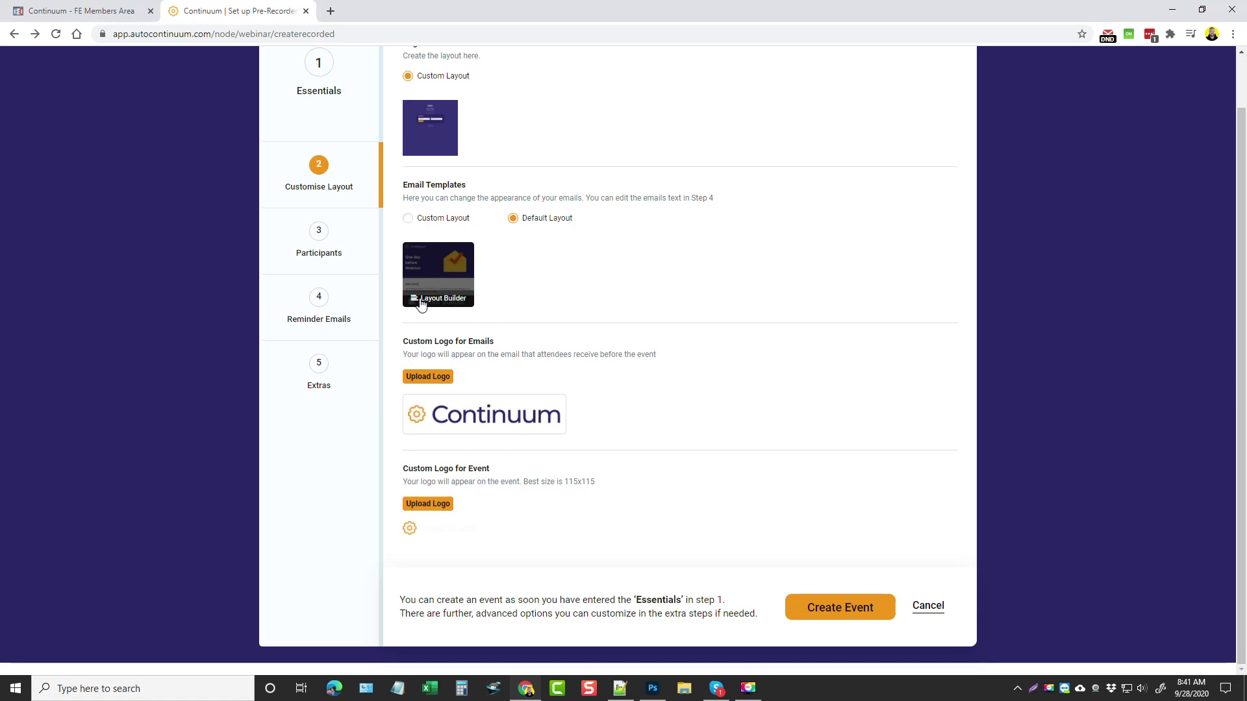
Step: Go to the Participants stage and try the Full Chat, Private Chat Only and No Chat settings
{"action": "left_click", "coordinate": [314, 245]}
{"action": "scroll", "coordinate": [517, 352], "scroll_direction": "up", "scroll_amount": 1}
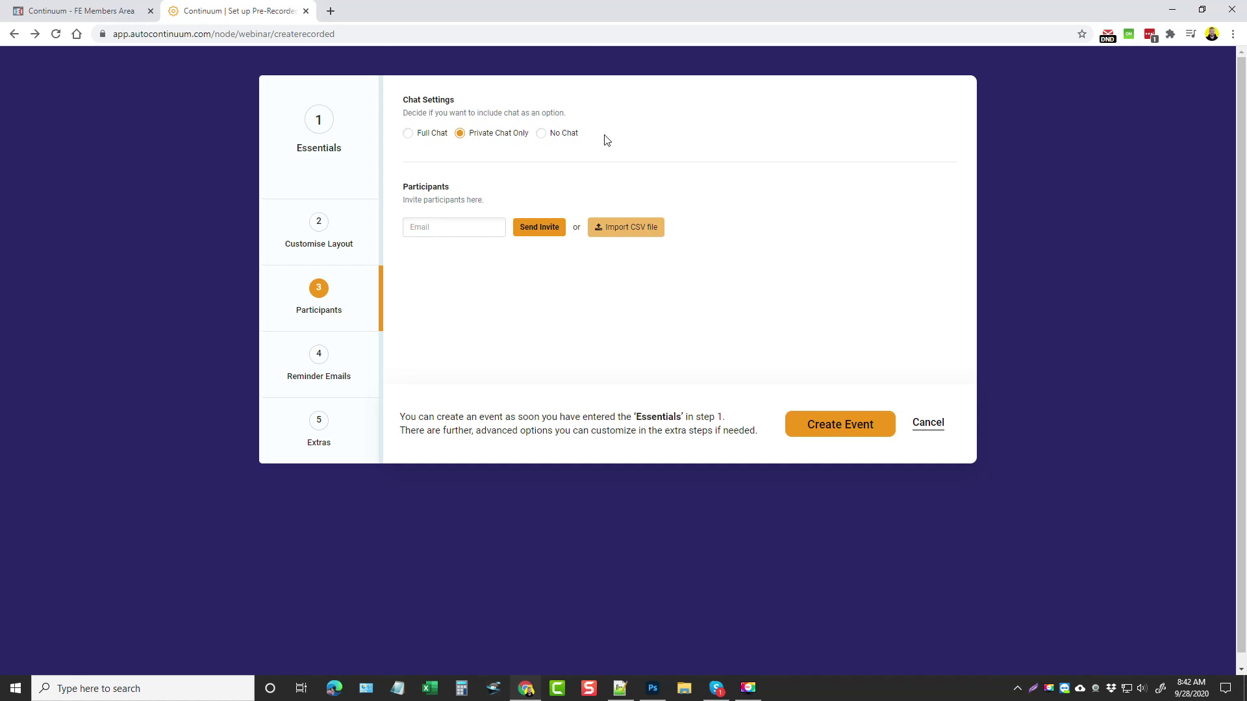
{"action": "left_click", "coordinate": [409, 135]}
{"action": "left_click", "coordinate": [459, 135]}
{"action": "left_click", "coordinate": [541, 134]}
Step: Go to the Reminder Emails stage and examine the default reminder emails
{"action": "scroll", "coordinate": [334, 305], "scroll_direction": "down", "scroll_amount": 1}
{"action": "left_click", "coordinate": [331, 344]}
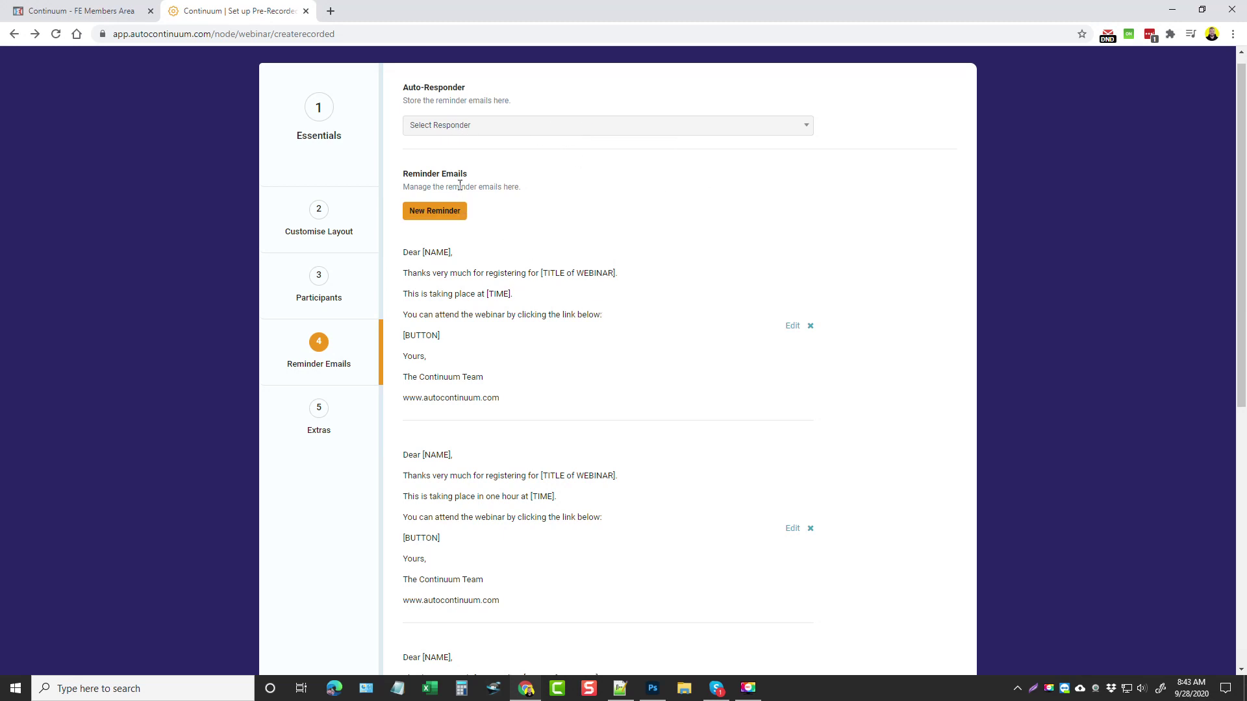
{"action": "scroll", "coordinate": [539, 247], "scroll_direction": "down", "scroll_amount": 3}
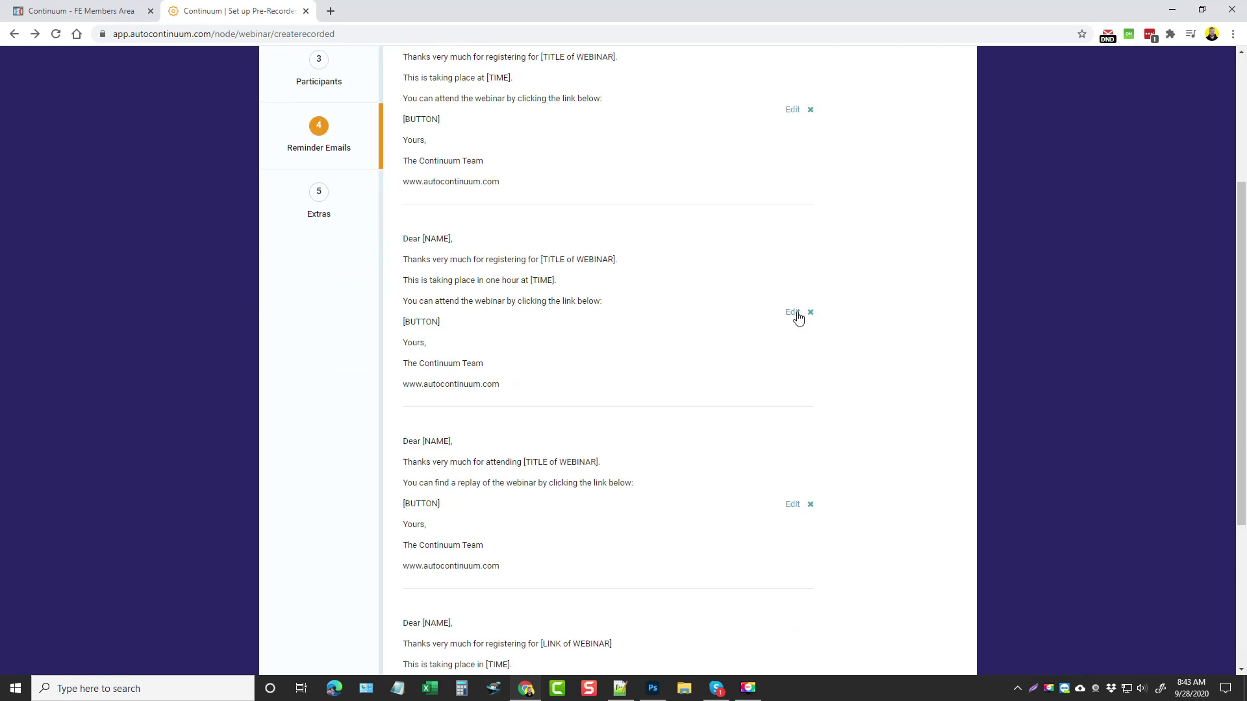
{"action": "scroll", "coordinate": [735, 462], "scroll_direction": "down", "scroll_amount": 3}
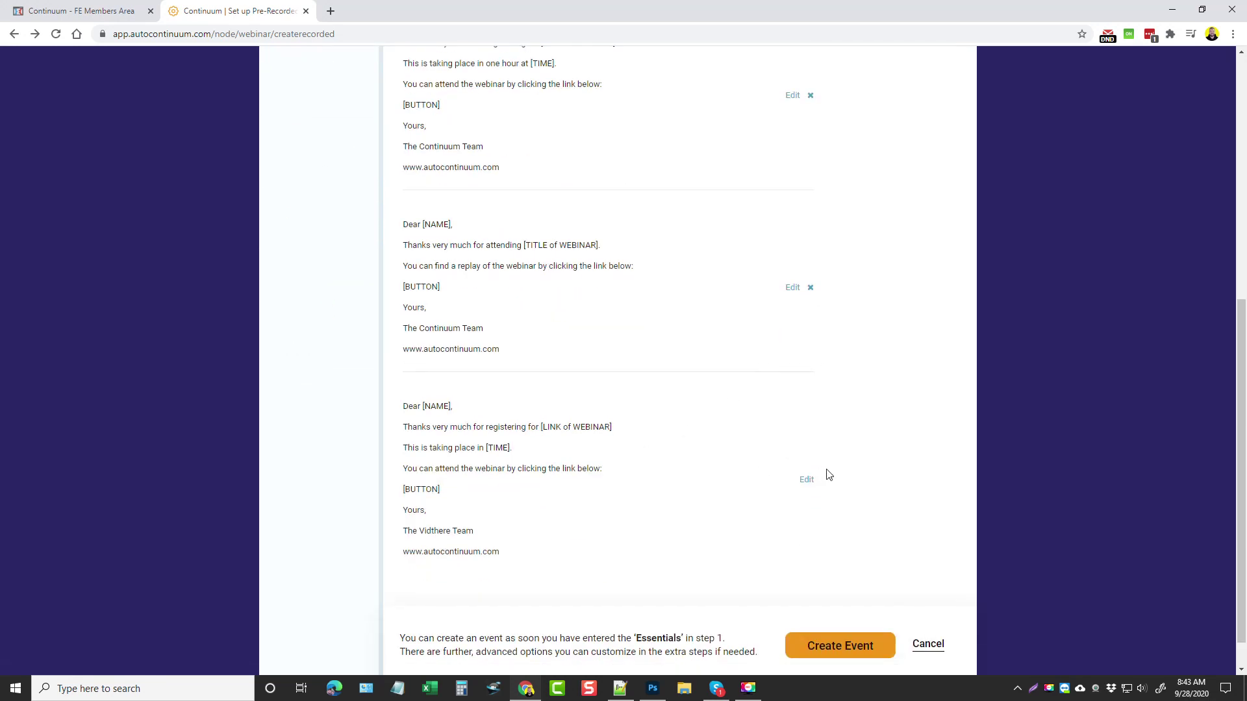
{"action": "scroll", "coordinate": [499, 385], "scroll_direction": "up", "scroll_amount": 6}
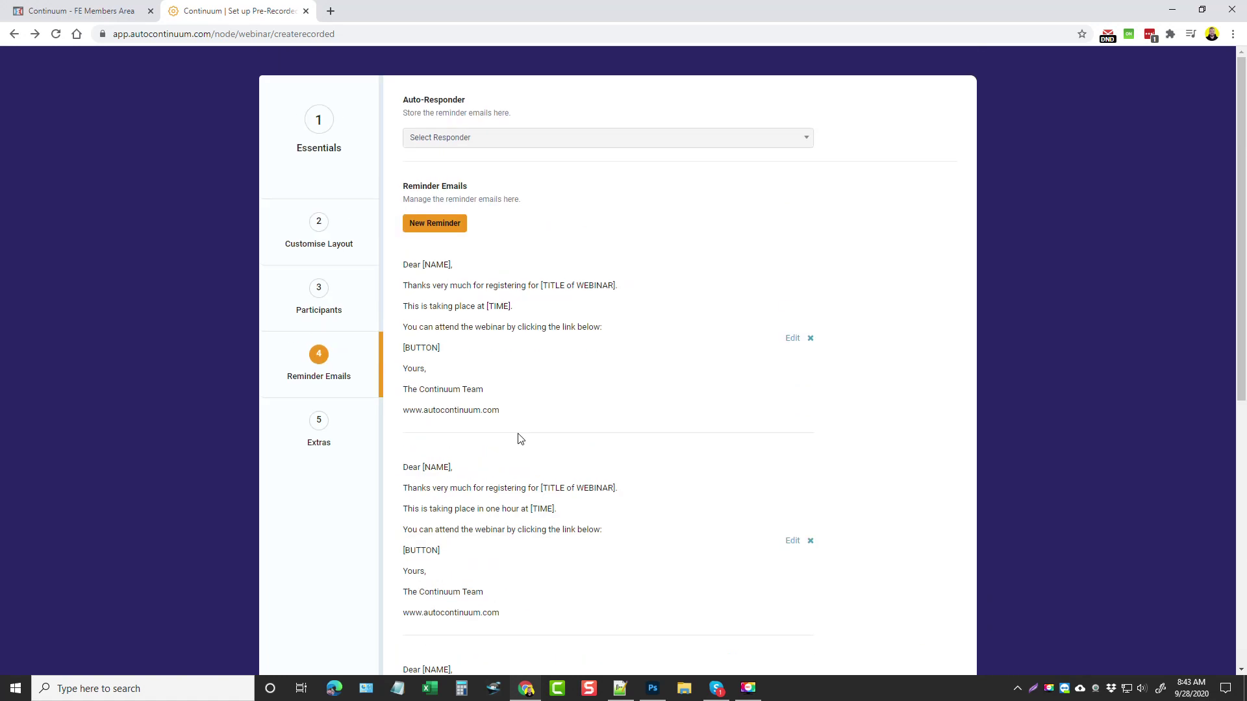
Step: Draft a new reminder for 10 minutes before the webinar, look over its subject and body, and discard it
{"action": "left_click", "coordinate": [435, 223]}
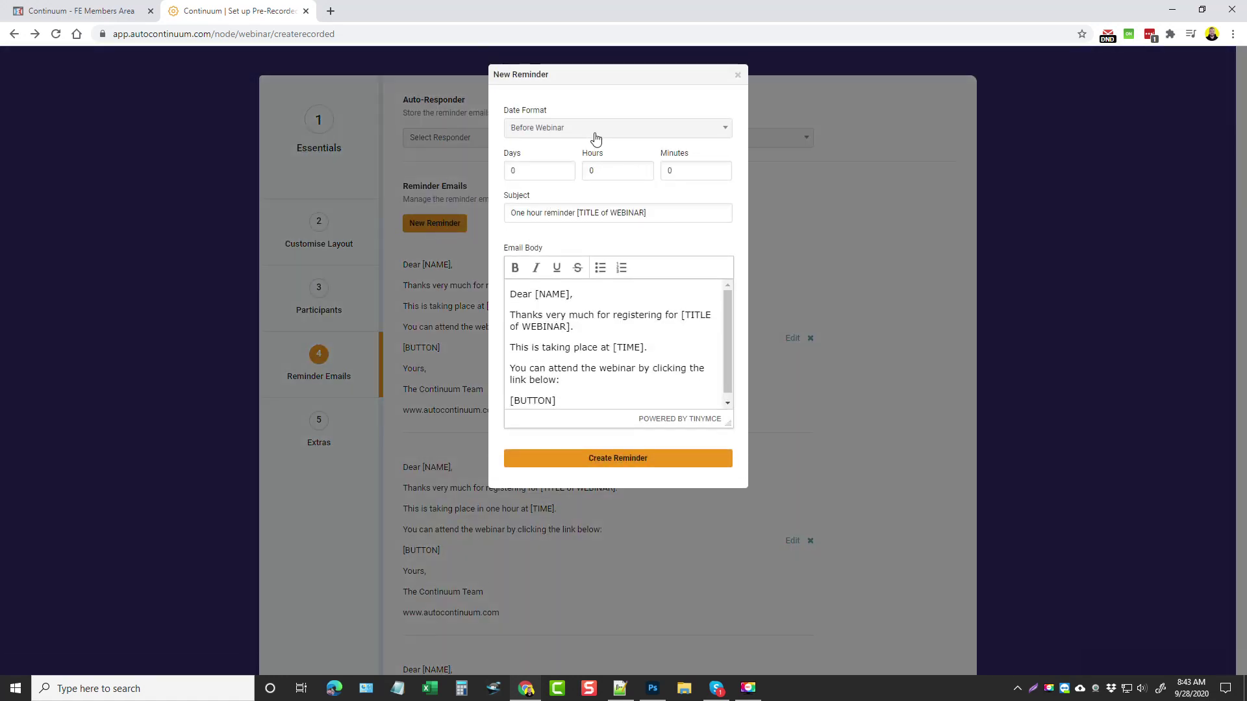
{"action": "double_click", "coordinate": [686, 172]}
{"action": "type", "text": "10"}
{"action": "left_click", "coordinate": [589, 130]}
{"action": "left_click", "coordinate": [542, 150]}
{"action": "triple_click", "coordinate": [613, 212]}
{"action": "left_click", "coordinate": [595, 369]}
{"action": "key", "text": "ctrl+a"}
{"action": "left_click", "coordinate": [736, 77]}
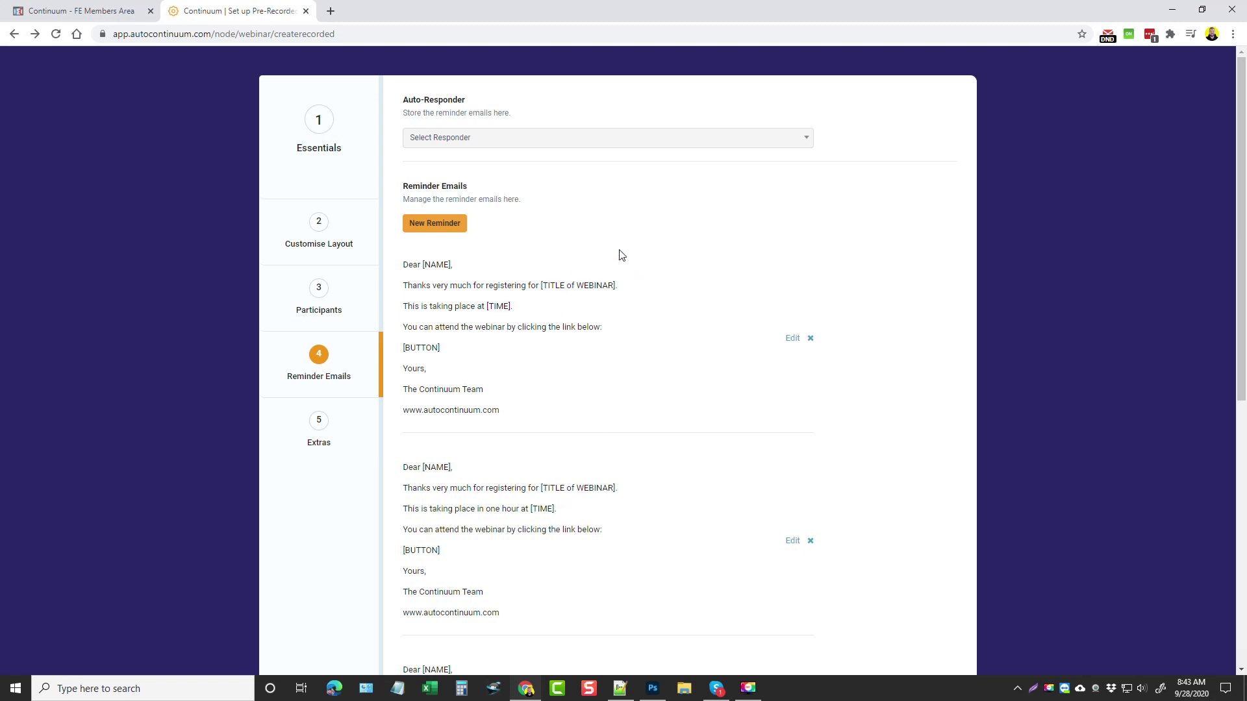
Step: Draft a follow-up reminder for 1 hour after the webinar, look over its subject and body, and discard it
{"action": "left_click", "coordinate": [448, 235]}
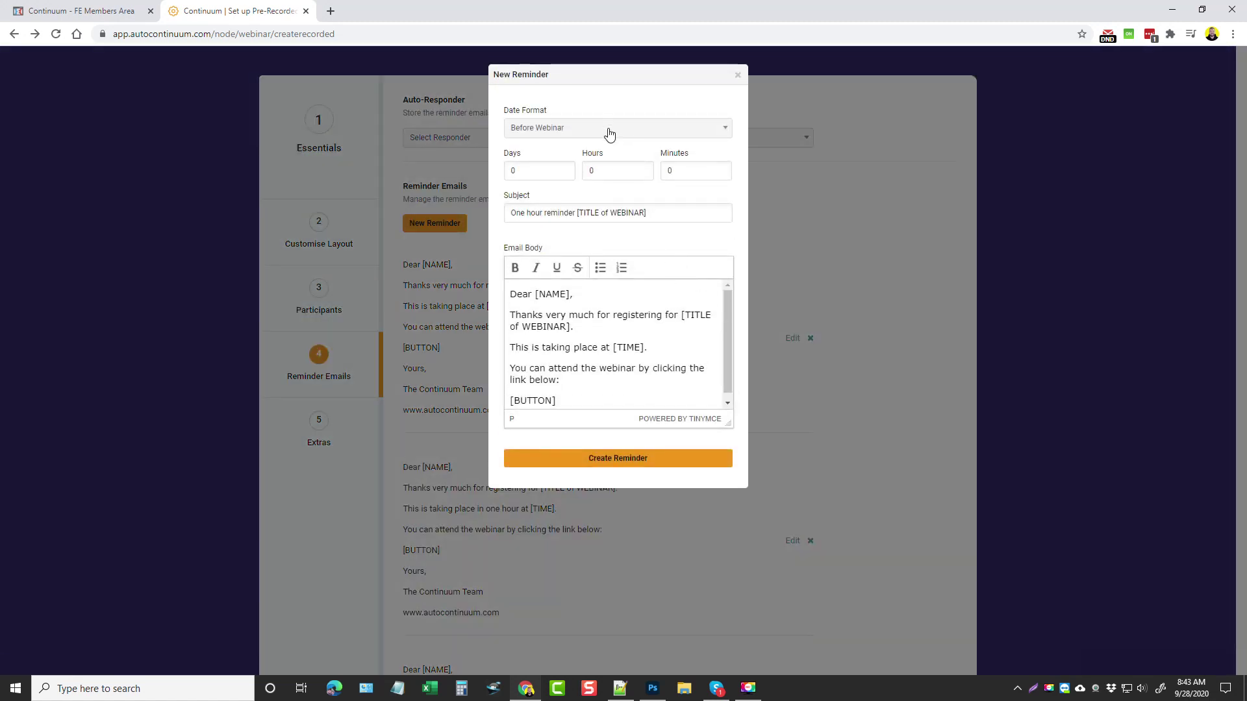
{"action": "left_click", "coordinate": [610, 128]}
{"action": "left_click", "coordinate": [564, 163]}
{"action": "double_click", "coordinate": [586, 172]}
{"action": "type", "text": "1"}
{"action": "left_click_drag", "start_coordinate": [647, 213], "coordinate": [472, 212]}
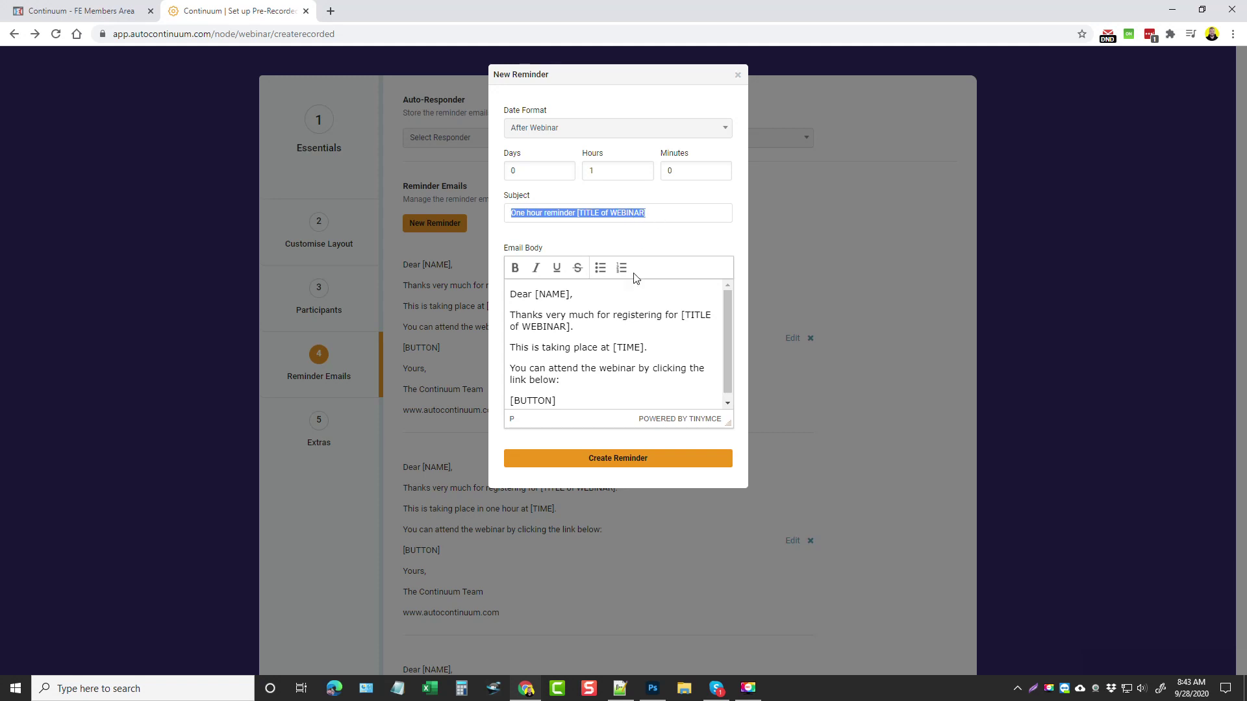
{"action": "left_click_drag", "start_coordinate": [512, 294], "coordinate": [598, 416]}
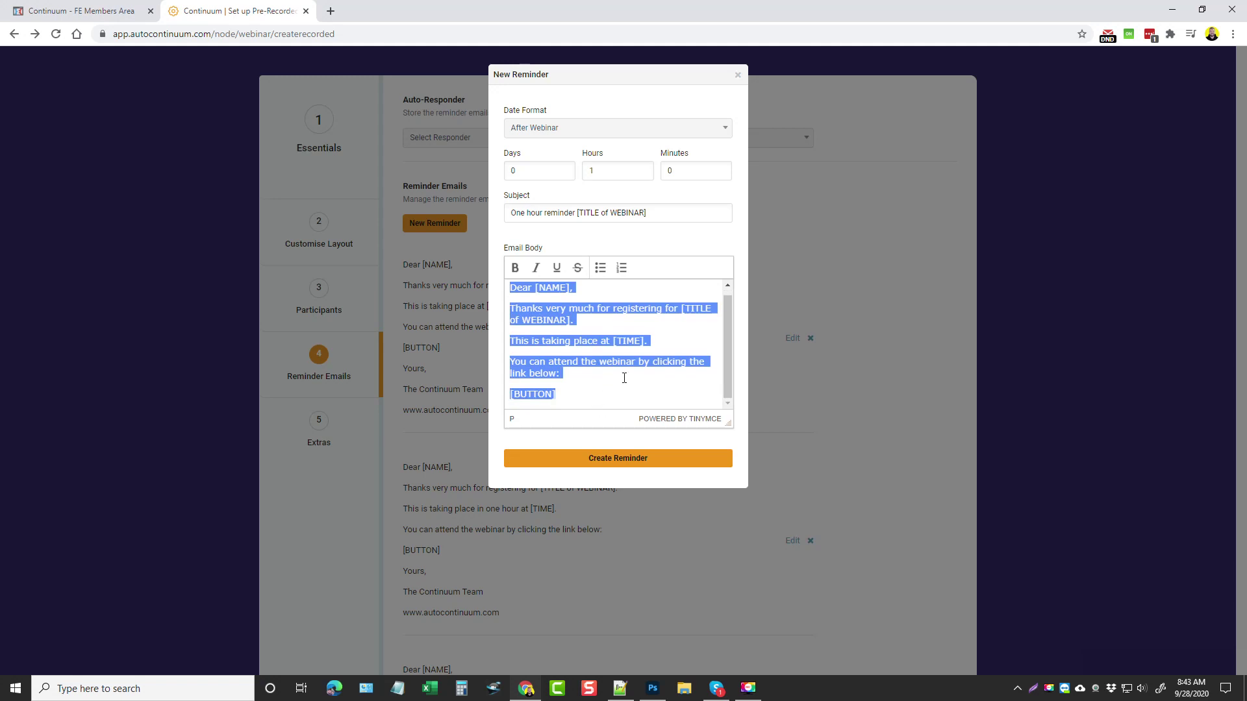
{"action": "left_click", "coordinate": [738, 75]}
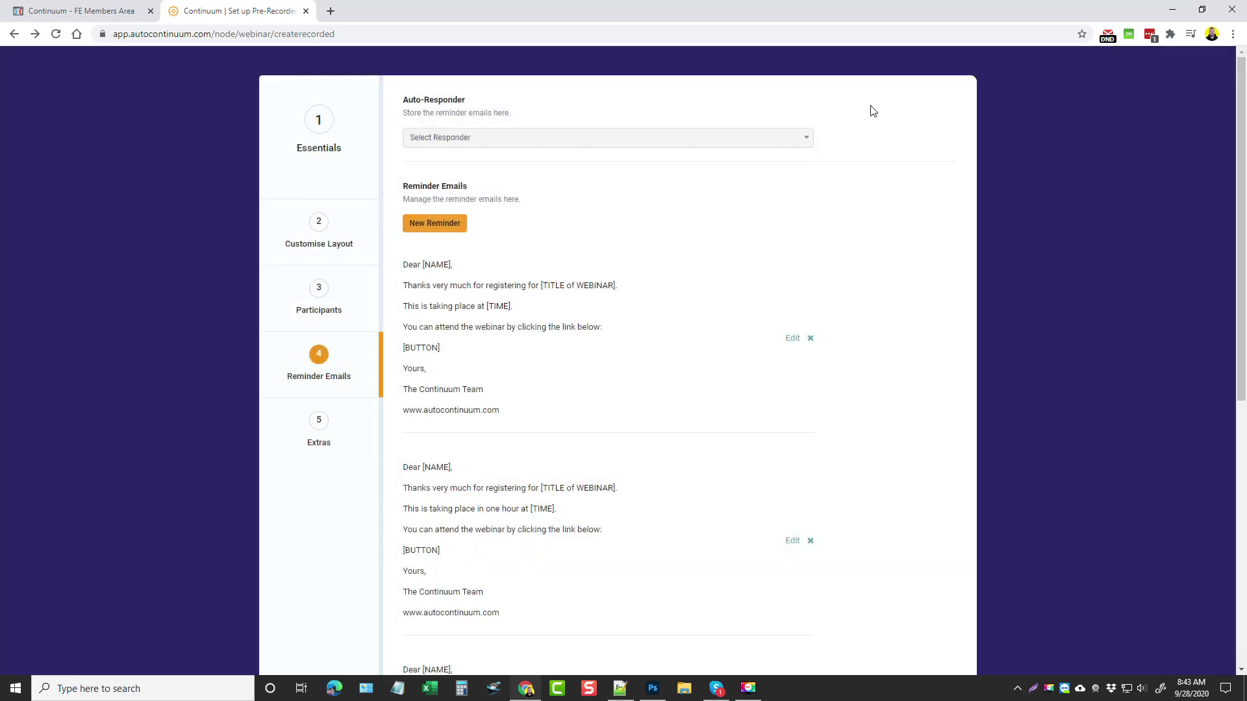
Step: Review the remaining reminder emails, and add the "get my copy" custom button in the Extras stage
{"action": "scroll", "coordinate": [708, 373], "scroll_direction": "down", "scroll_amount": 5}
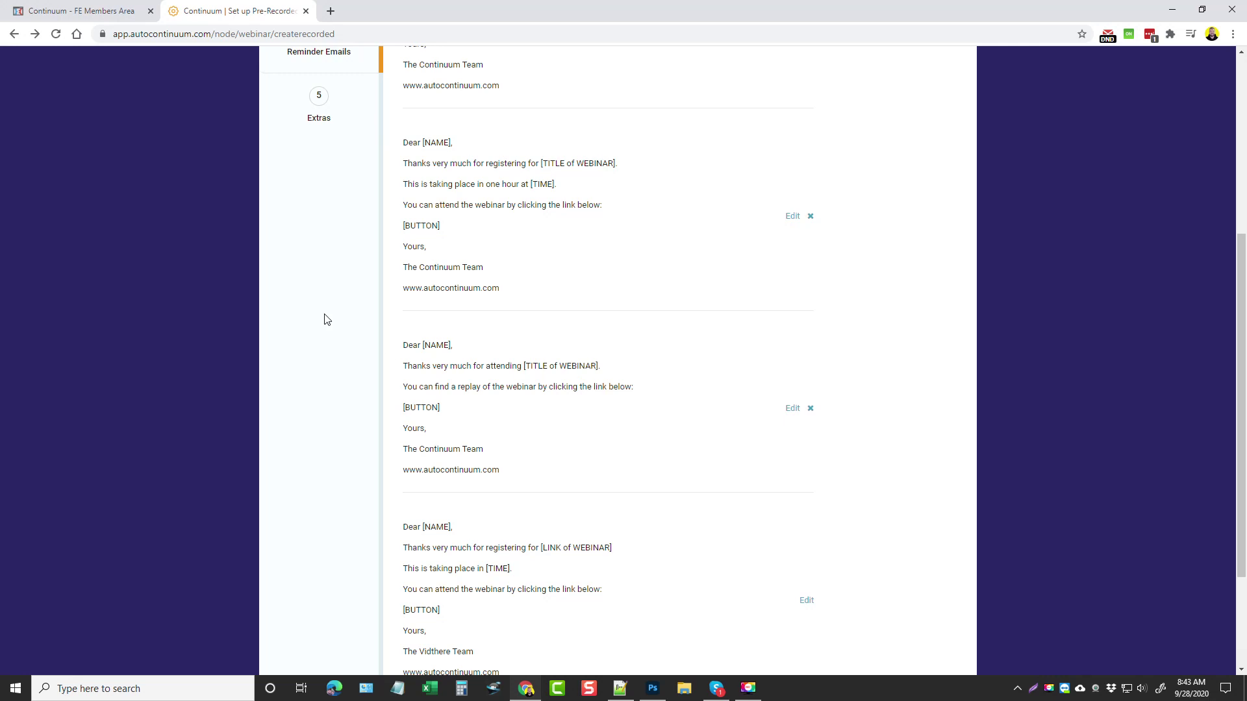
{"action": "scroll", "coordinate": [348, 340], "scroll_direction": "up", "scroll_amount": 3}
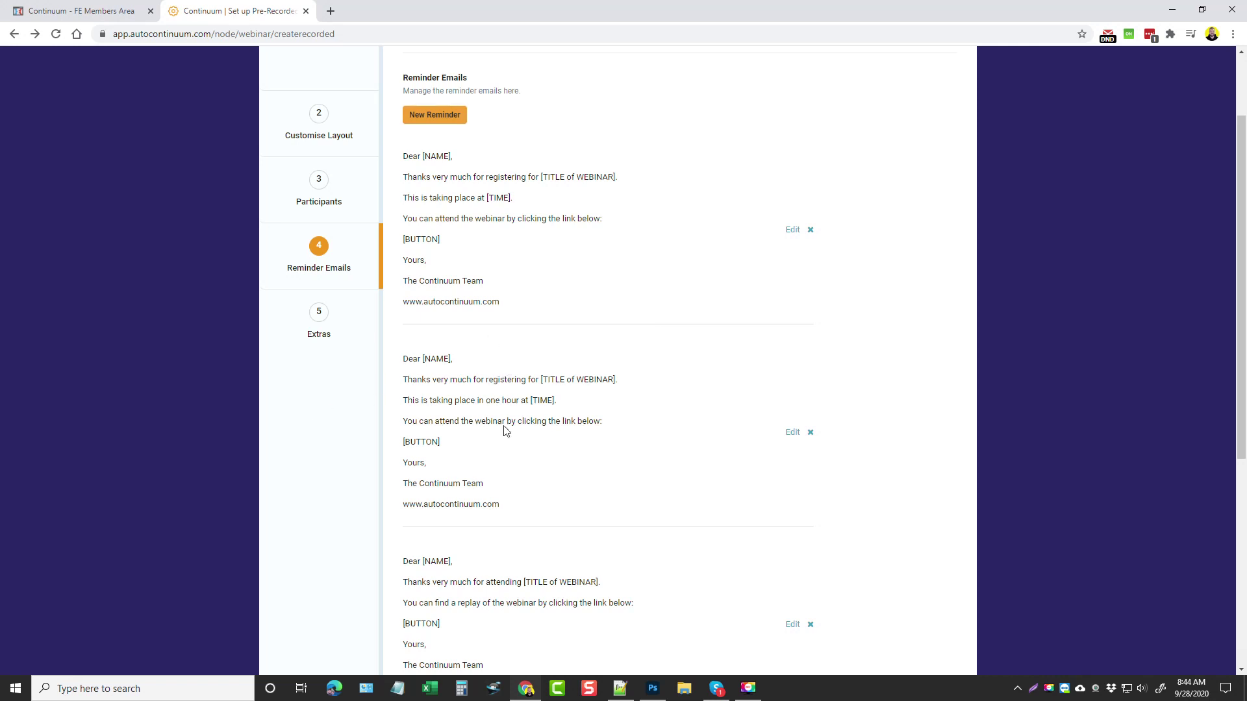
{"action": "left_click", "coordinate": [330, 312]}
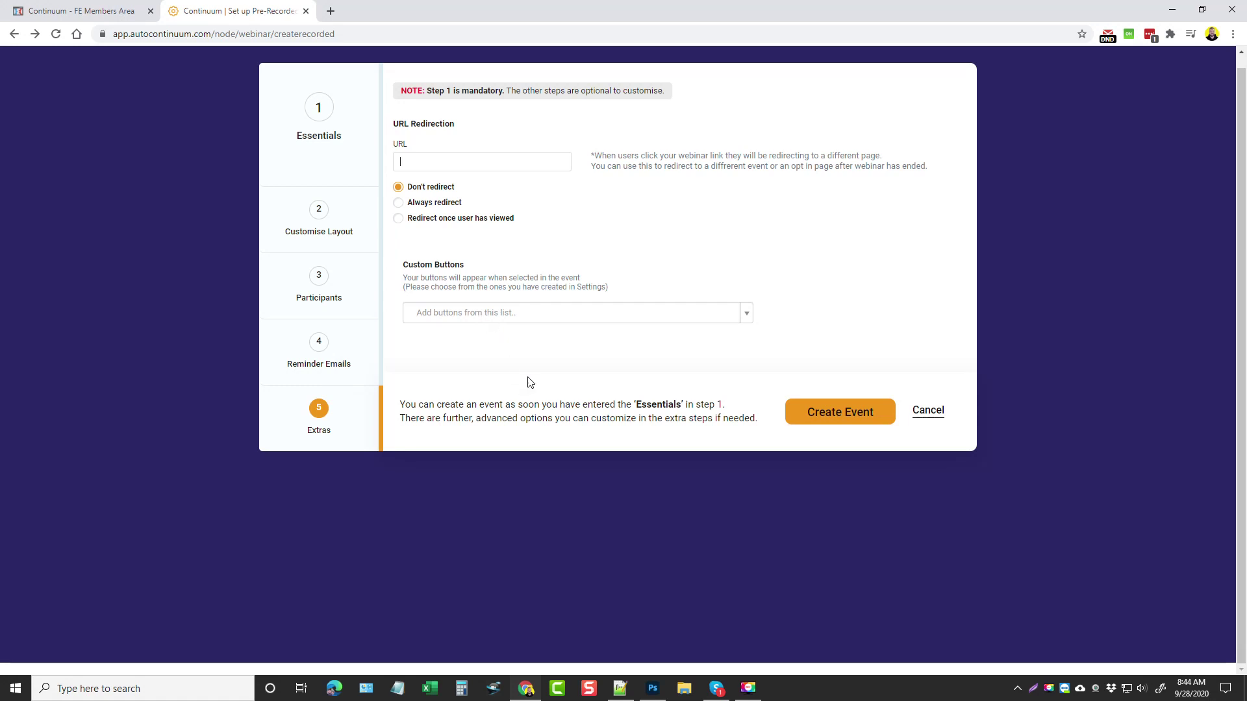
{"action": "left_click", "coordinate": [489, 318]}
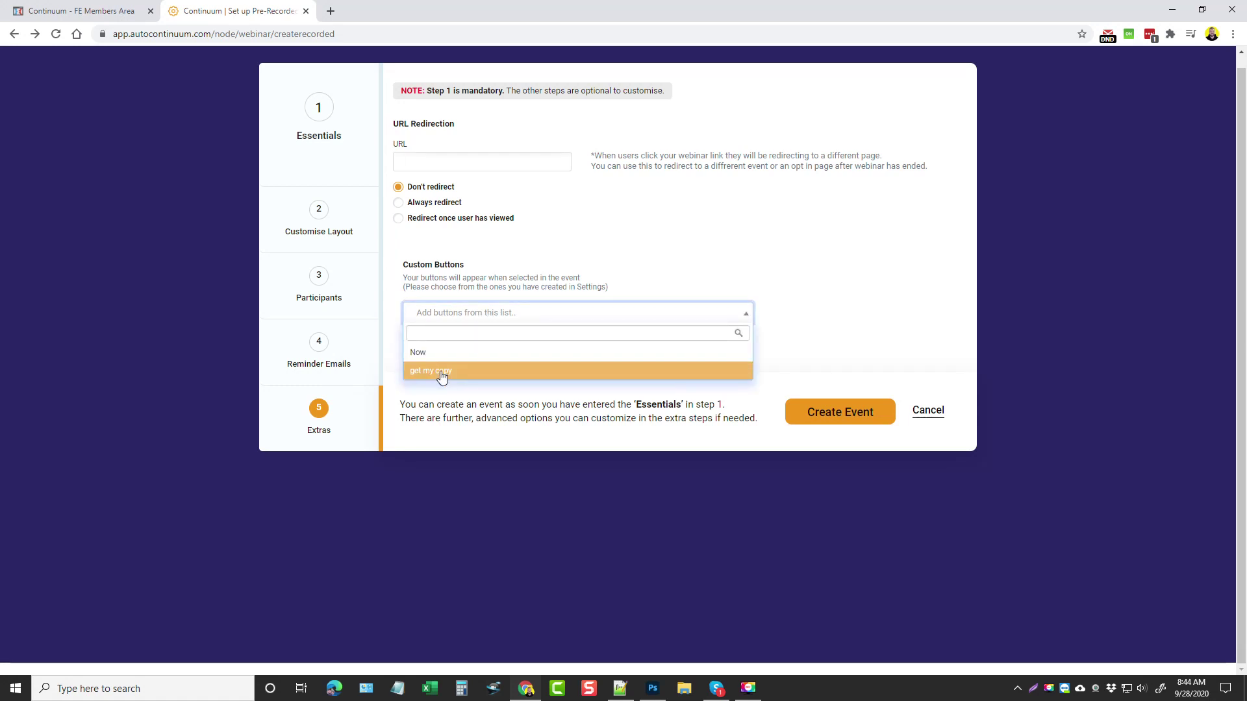
{"action": "left_click", "coordinate": [441, 372]}
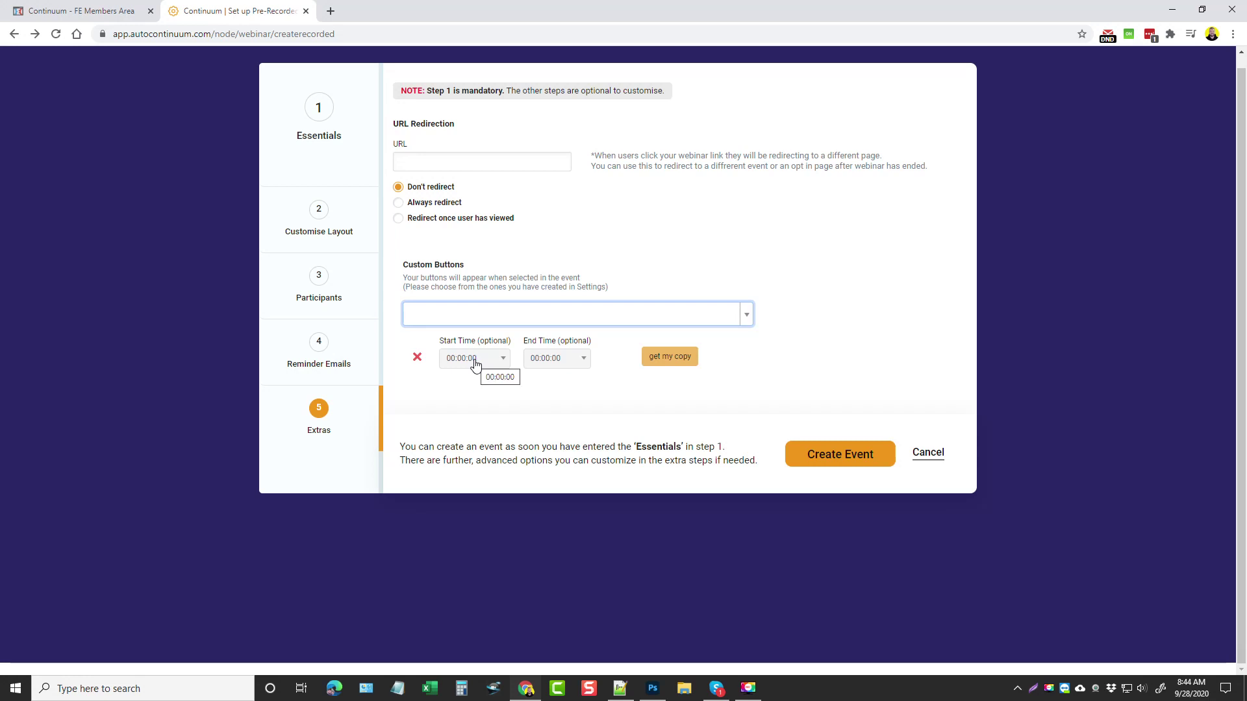
Step: Examine the start time choices for the "get my copy" button, and cancel the event creation
{"action": "left_click", "coordinate": [473, 391]}
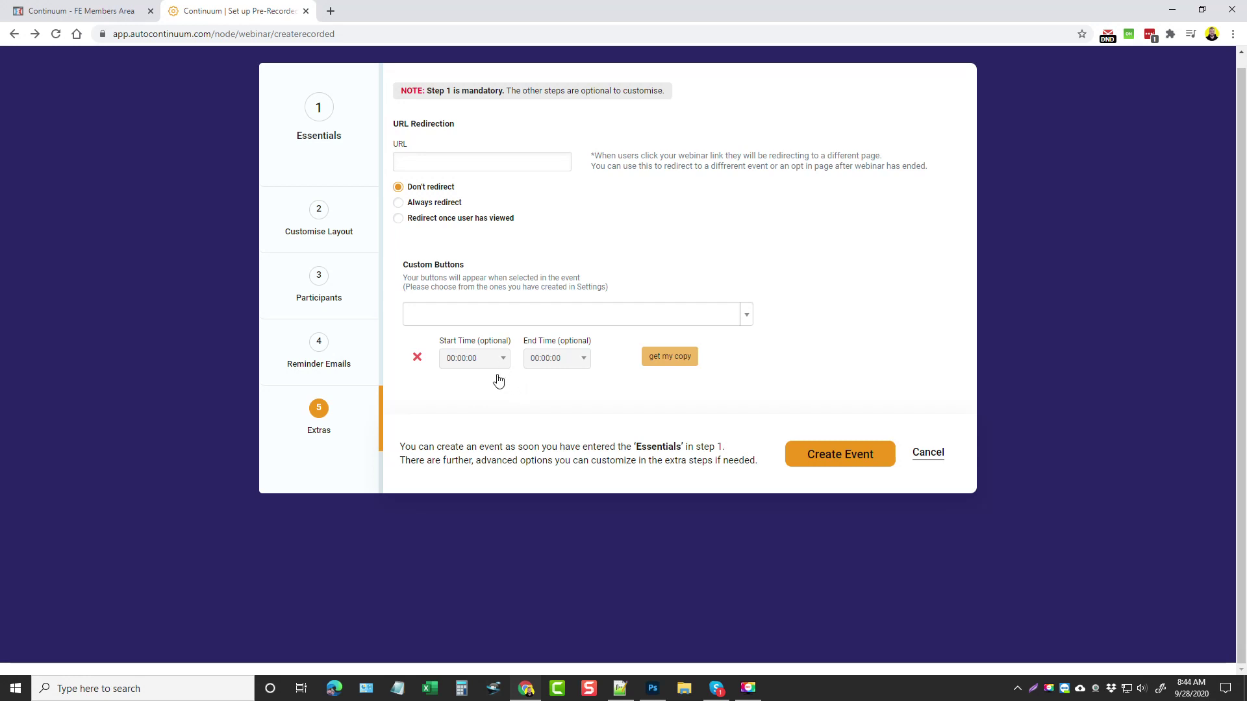
{"action": "left_click", "coordinate": [458, 358]}
{"action": "left_click", "coordinate": [459, 358]}
{"action": "left_click", "coordinate": [464, 358]}
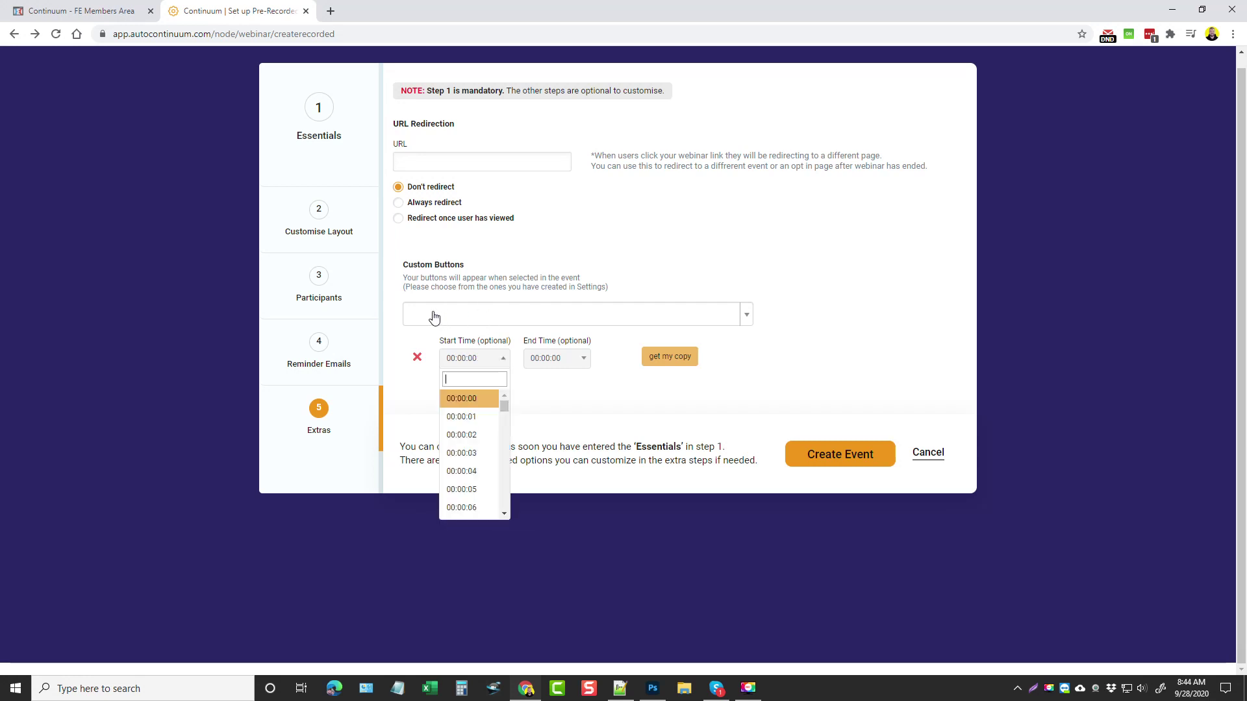
{"action": "left_click", "coordinate": [579, 404]}
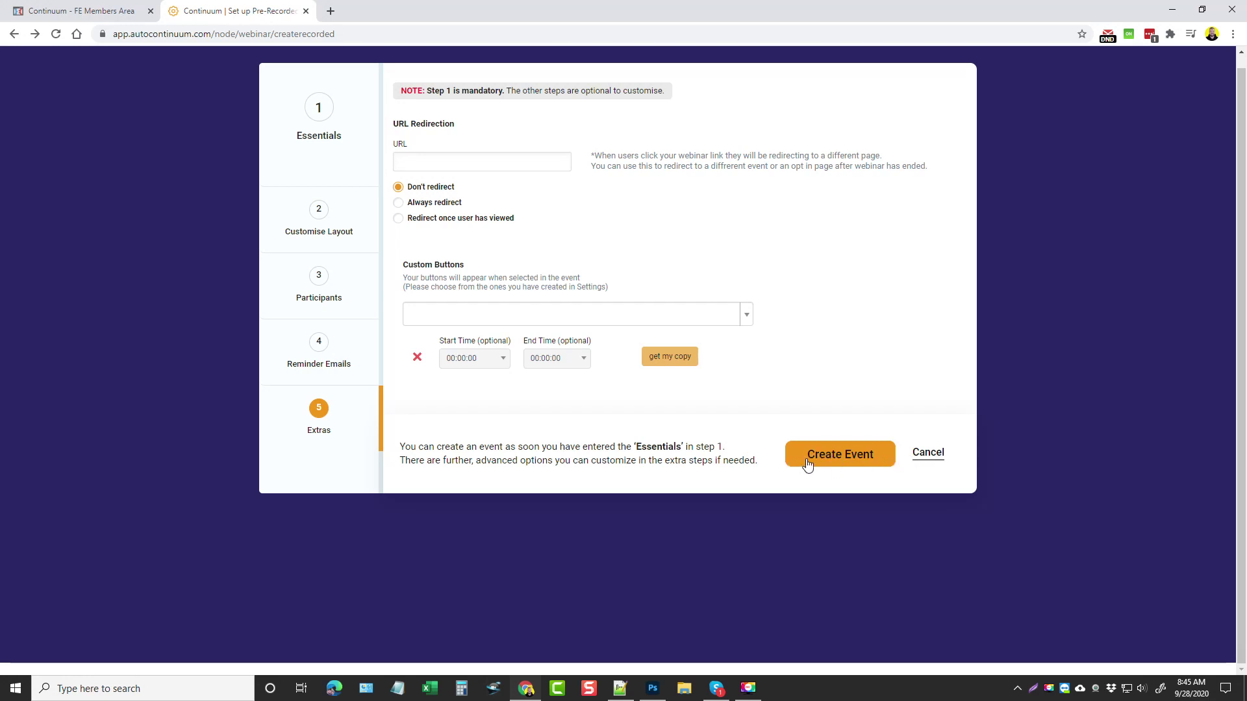
{"action": "left_click", "coordinate": [928, 453]}
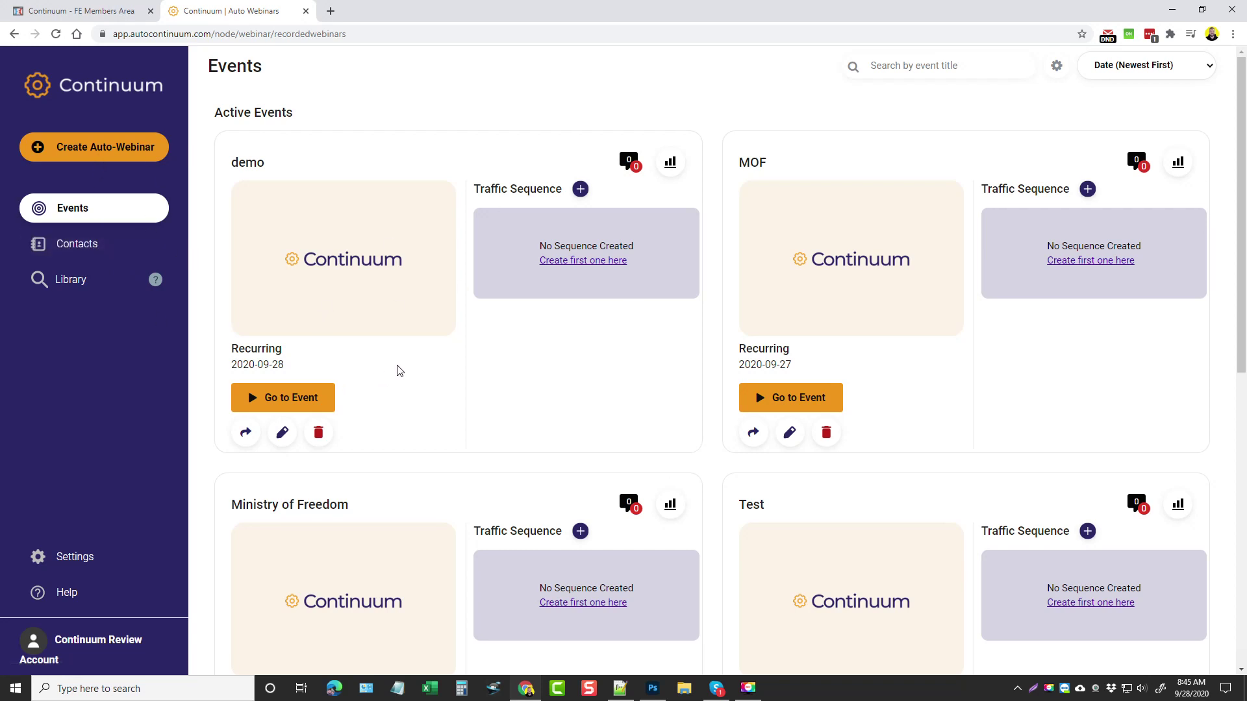
Step: Switch to the Continuum members area and expand the Setup training section
{"action": "left_click", "coordinate": [78, 11]}
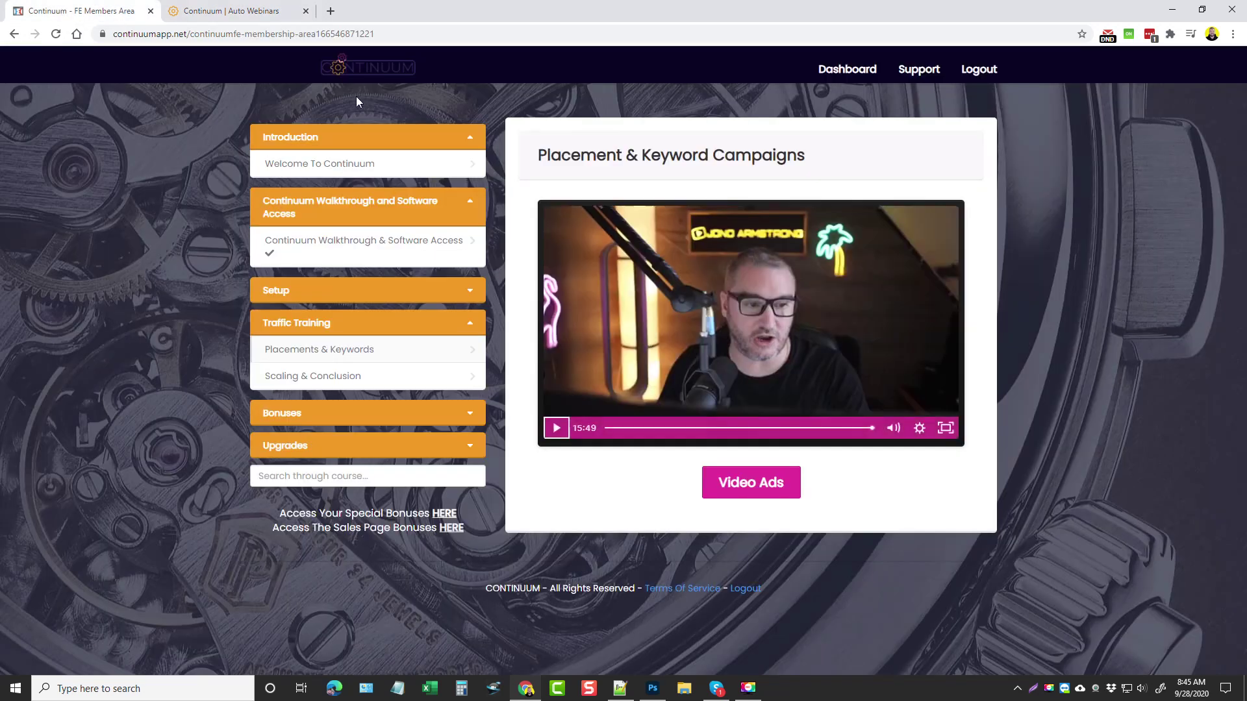
{"action": "left_click", "coordinate": [327, 285]}
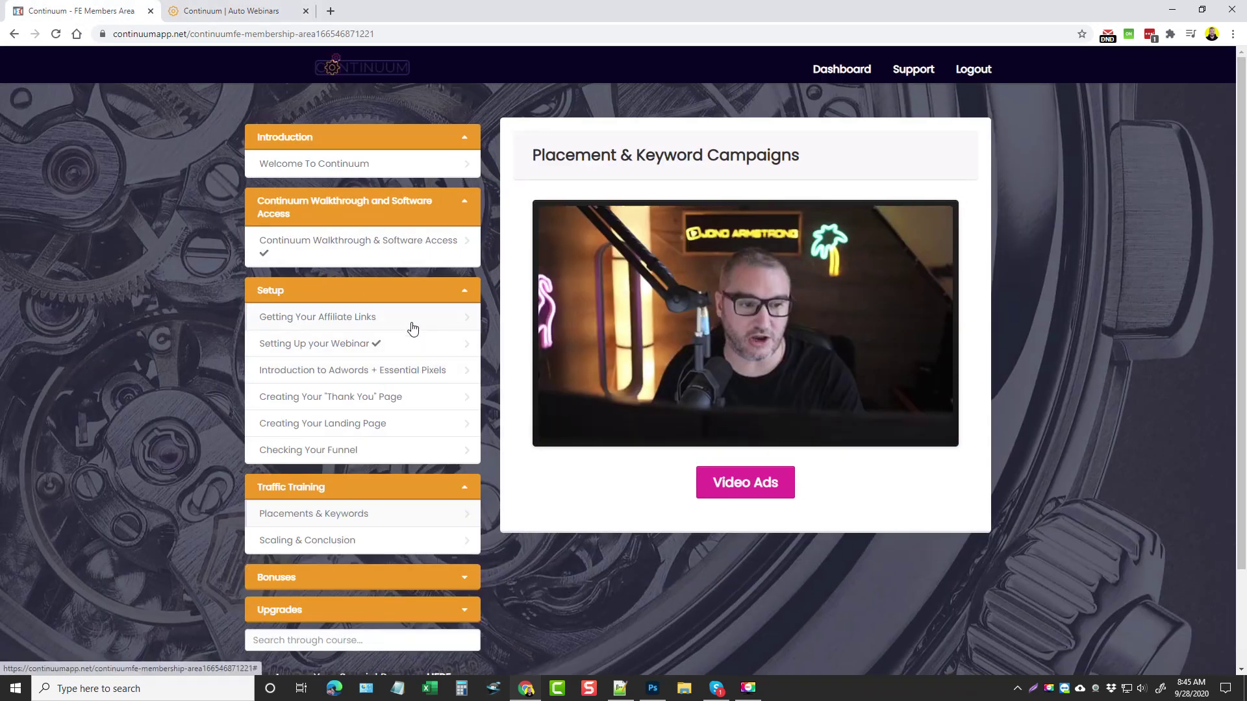